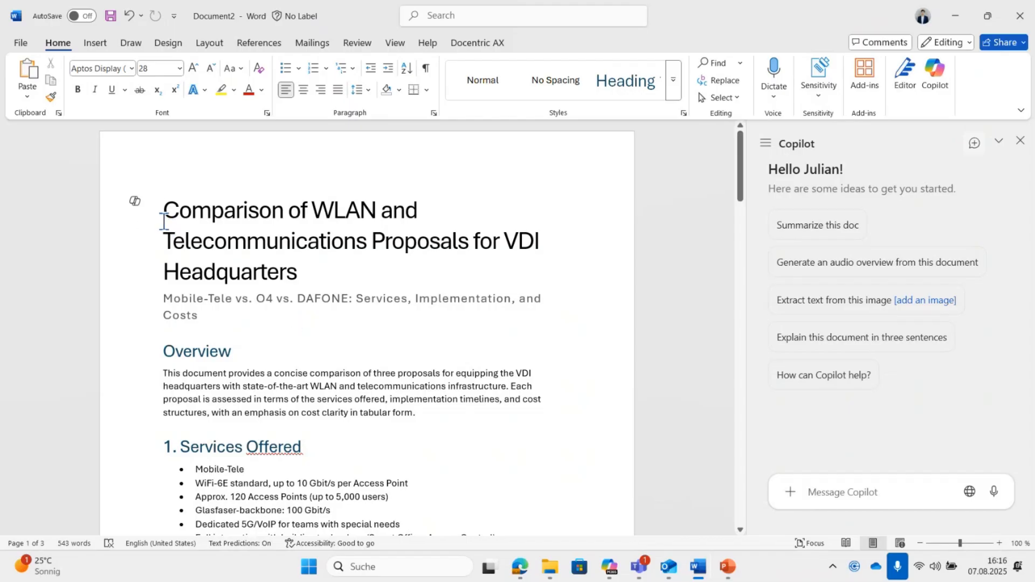
Select the whole document and have Copilot rewrite it with the prompt "Ensure consistent terminology and formattting throughout the document"
drag(171, 209, 326, 378)
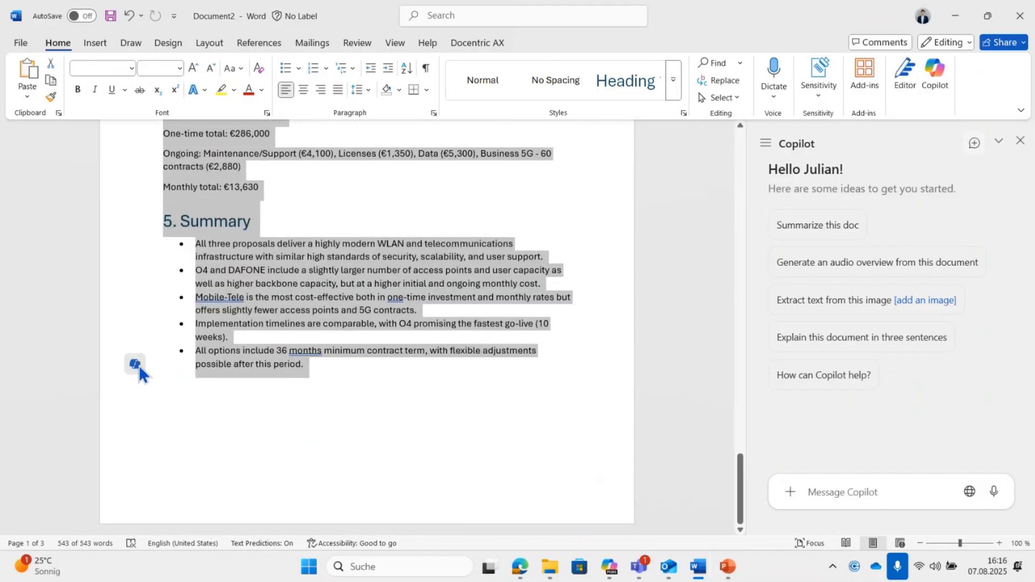
click(135, 364)
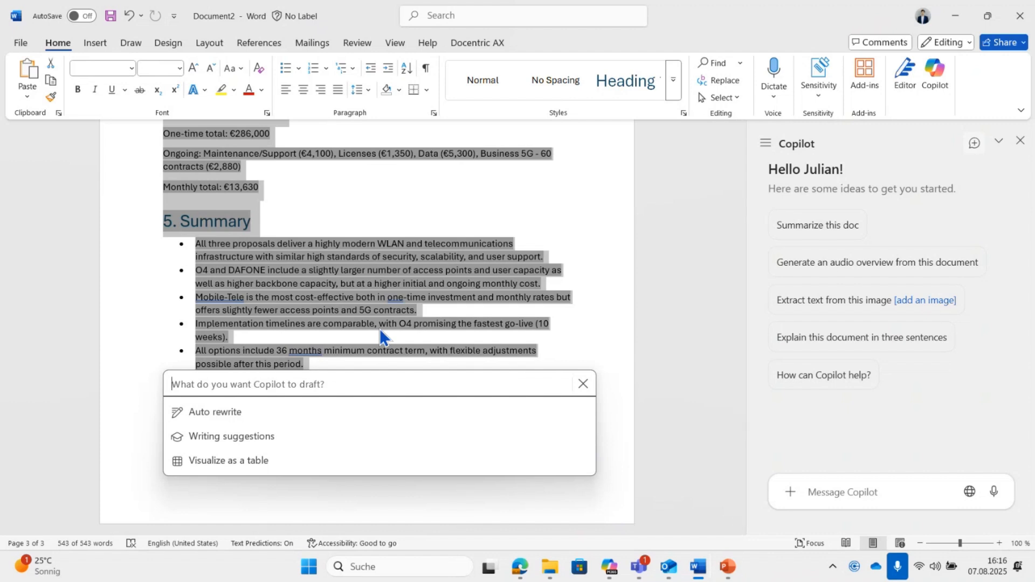
text(ensur)
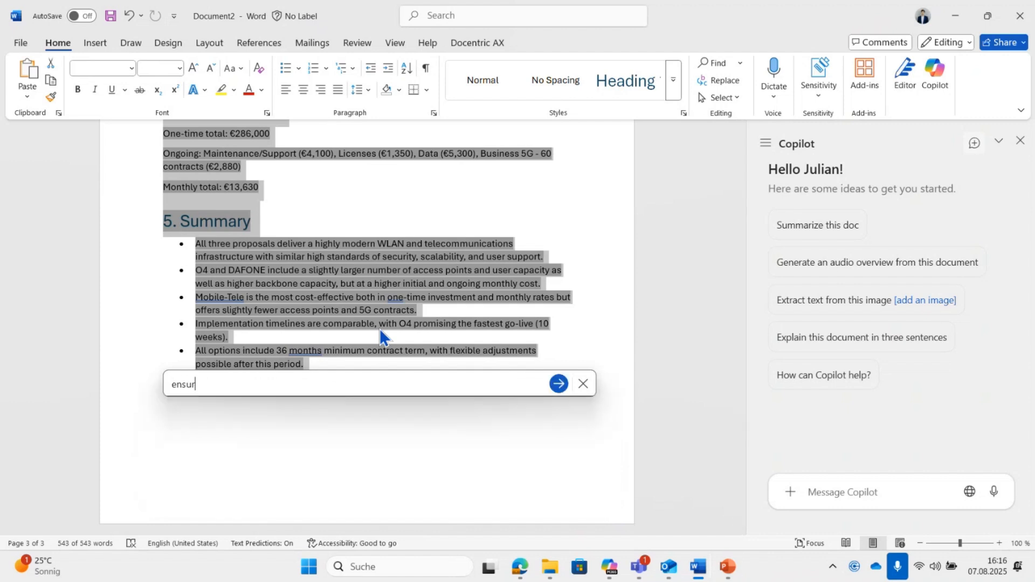
text( consistent termino)
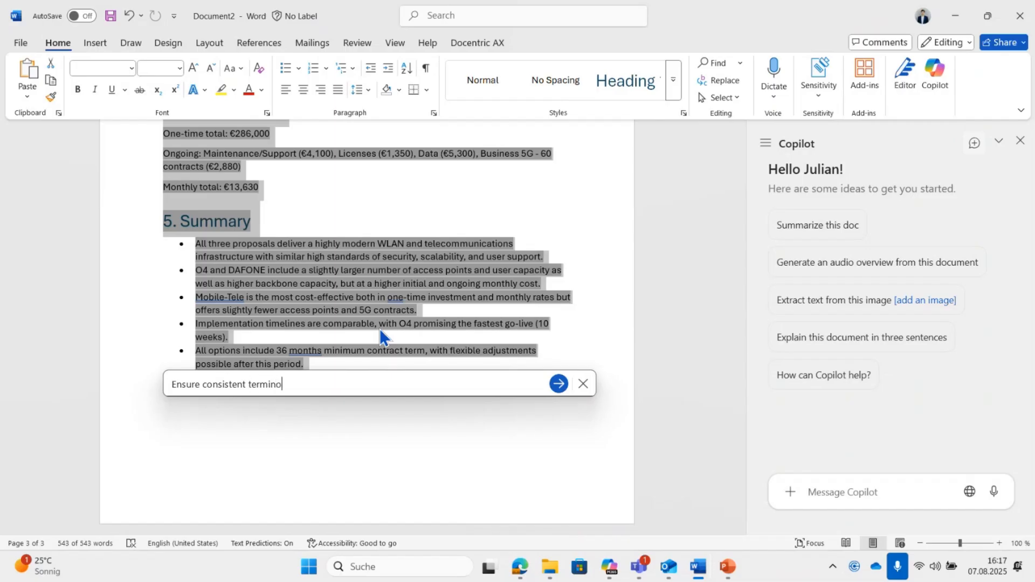
text(logy and formattting througout)
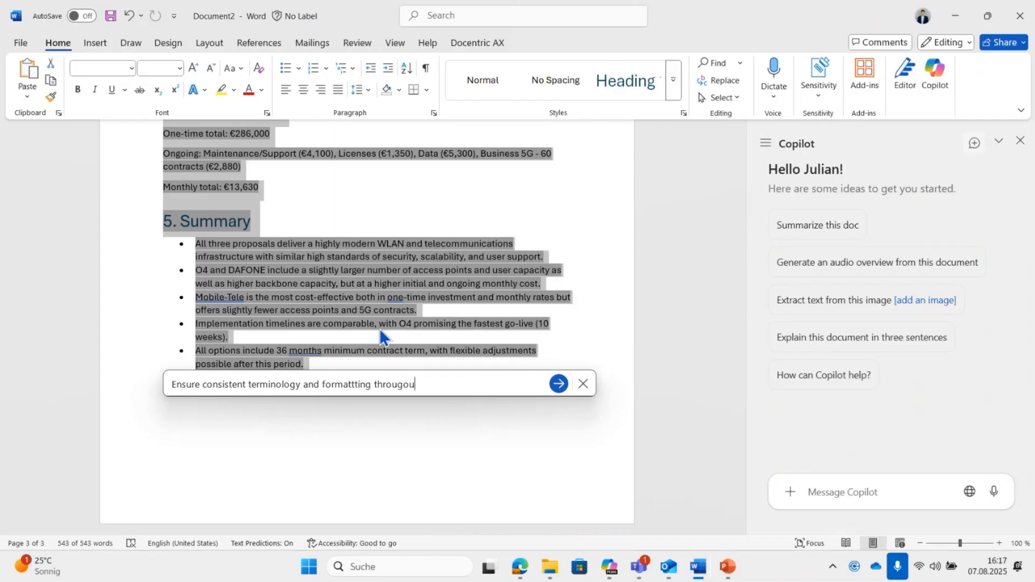
key(BackSpace)
key(BackSpace)
key(BackSpace)
text(hout the docuemnt)
key(BackSpace)
key(BackSpace)
key(BackSpace)
key(BackSpace)
key(BackSpace)
key(BackSpace)
text(ument)
key(Return)
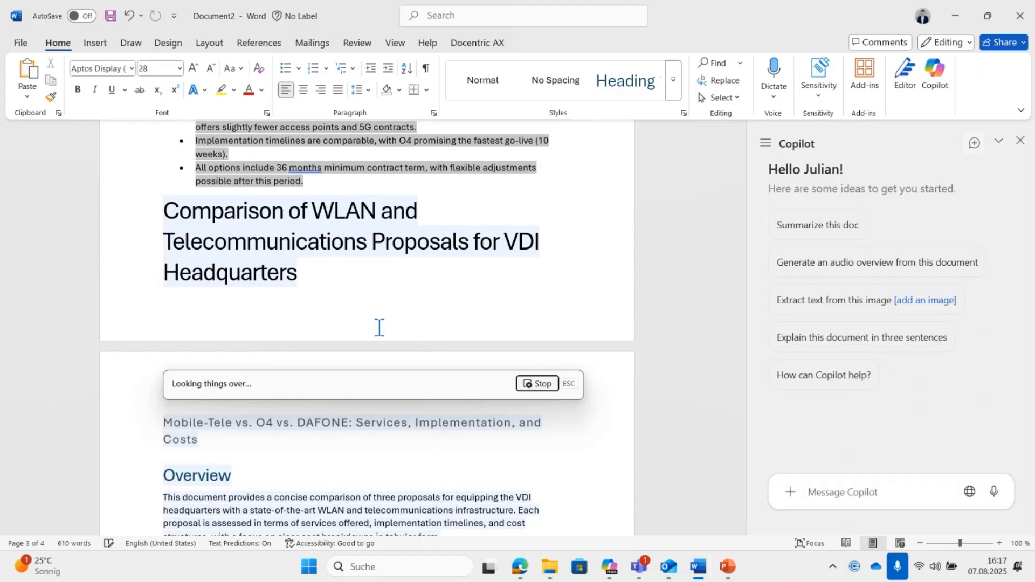
Examine Copilot's rewritten draft from the title to the summary and compare it with the original text
scroll(379, 327, up, 6)
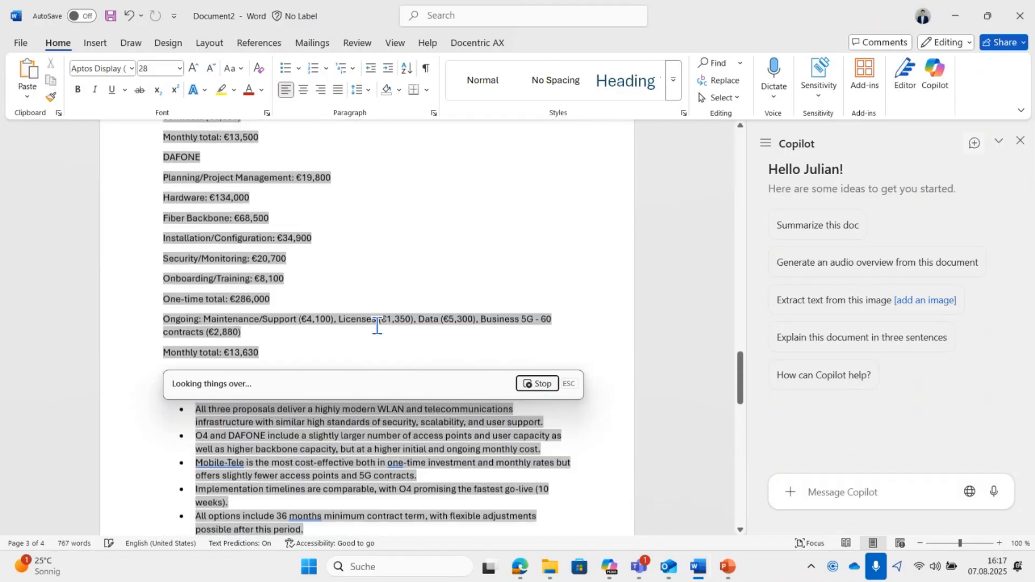
scroll(377, 326, up, 4)
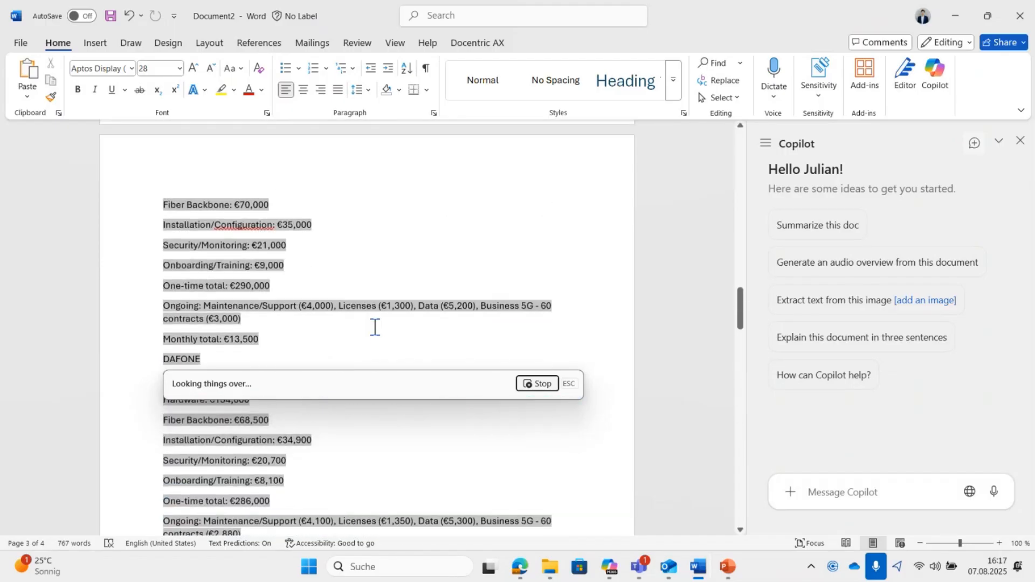
scroll(375, 327, down, 15)
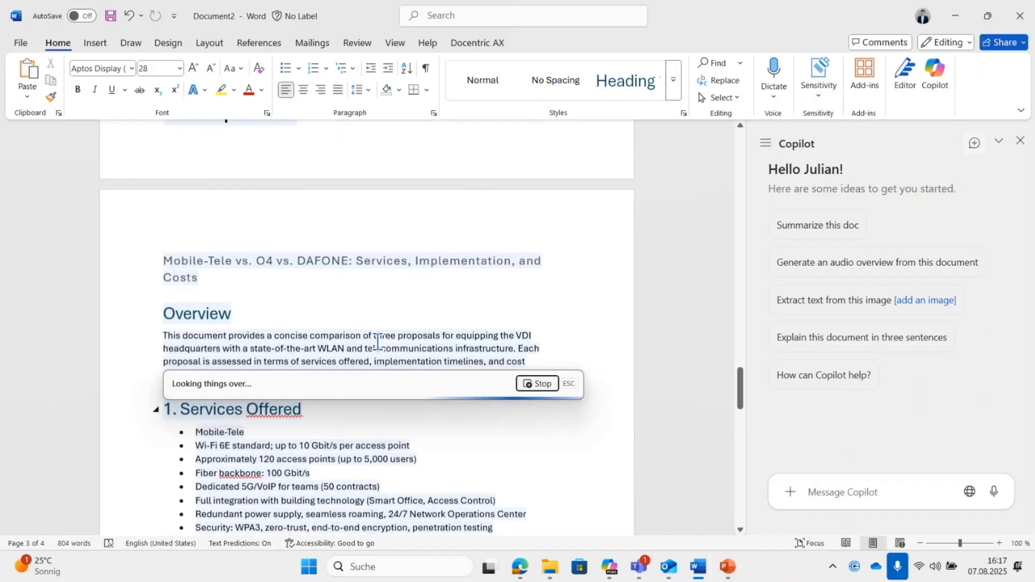
scroll(377, 342, down, 7)
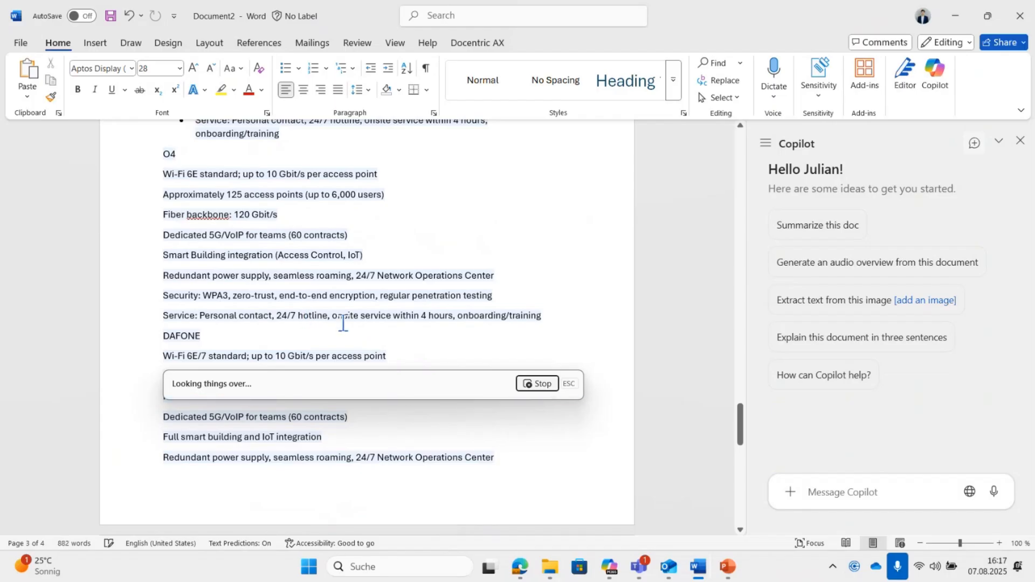
scroll(350, 318, down, 2)
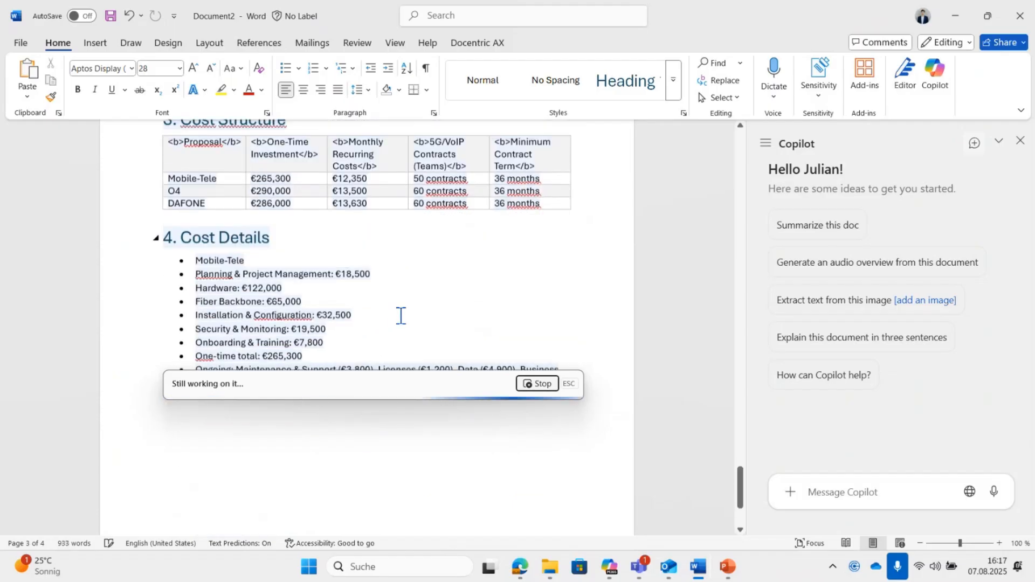
scroll(401, 316, up, 15)
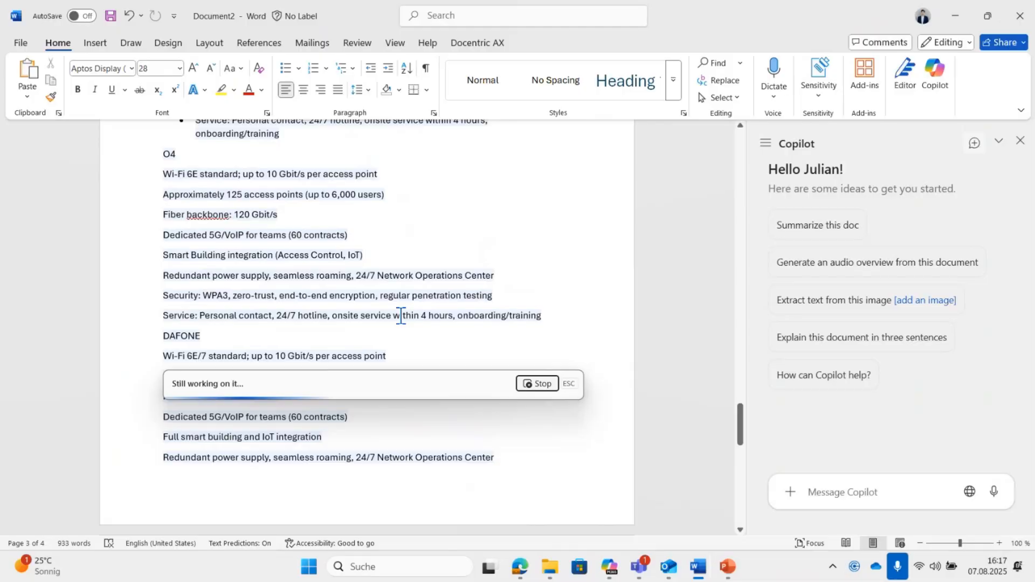
scroll(401, 316, up, 5)
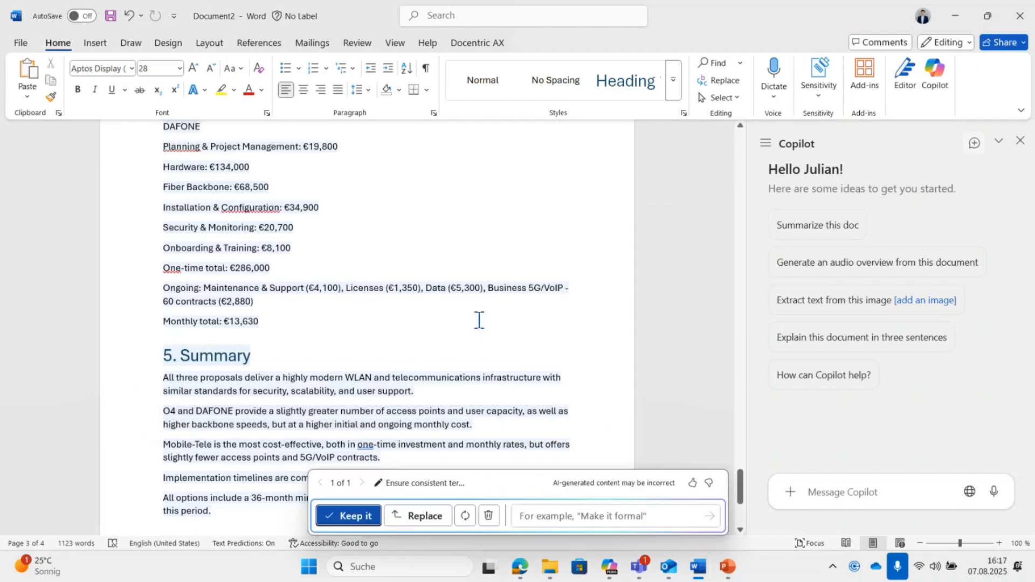
scroll(482, 321, down, 3)
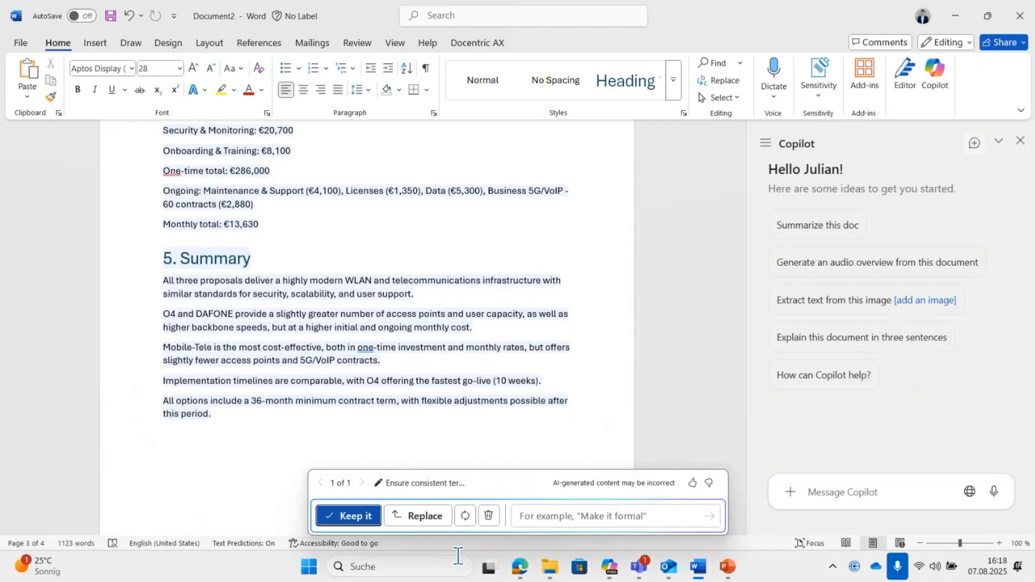
Regenerate the rewrite to compare an alternative version, and return to the first version
click(470, 523)
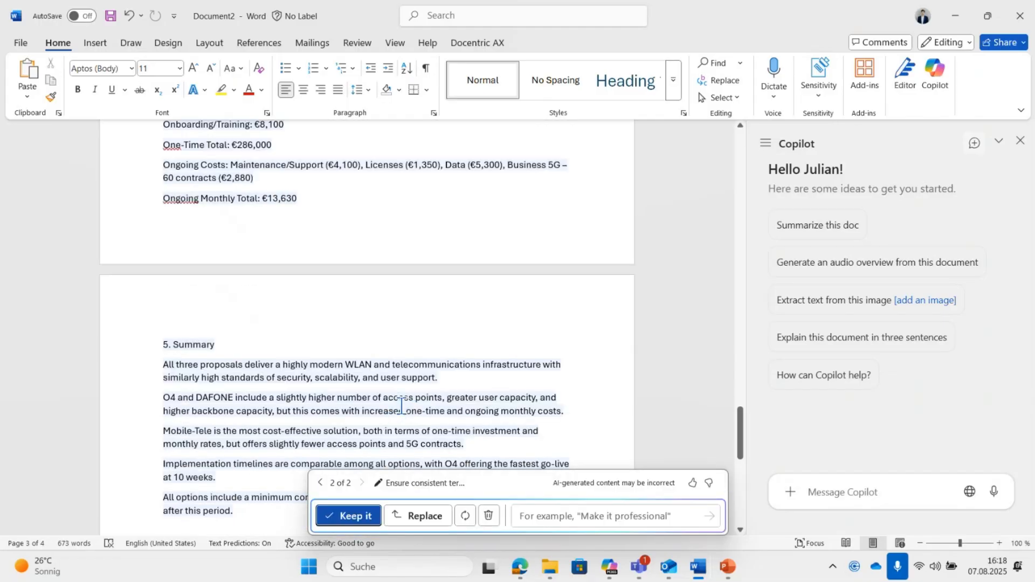
scroll(395, 410, up, 2)
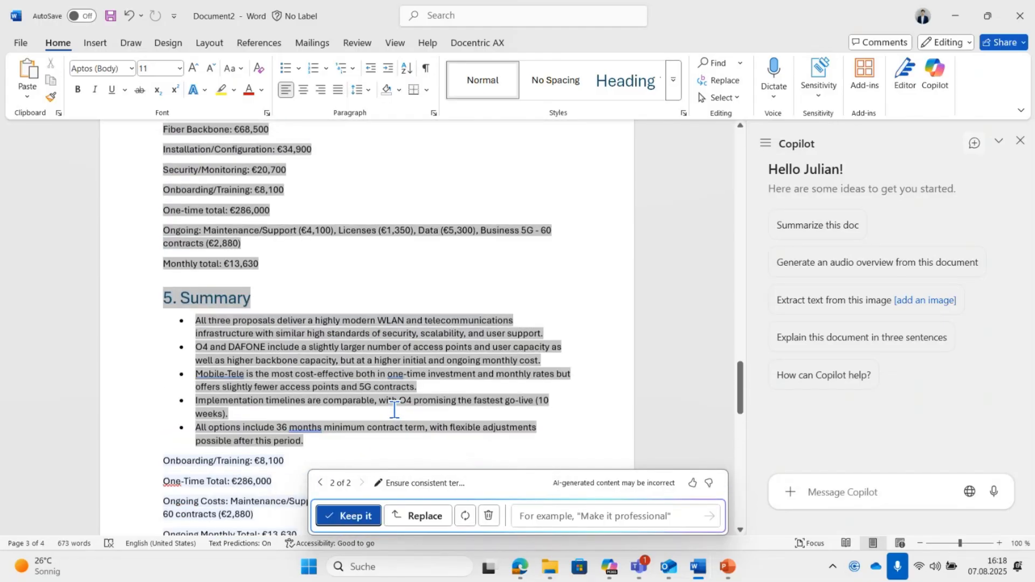
scroll(395, 409, down, 5)
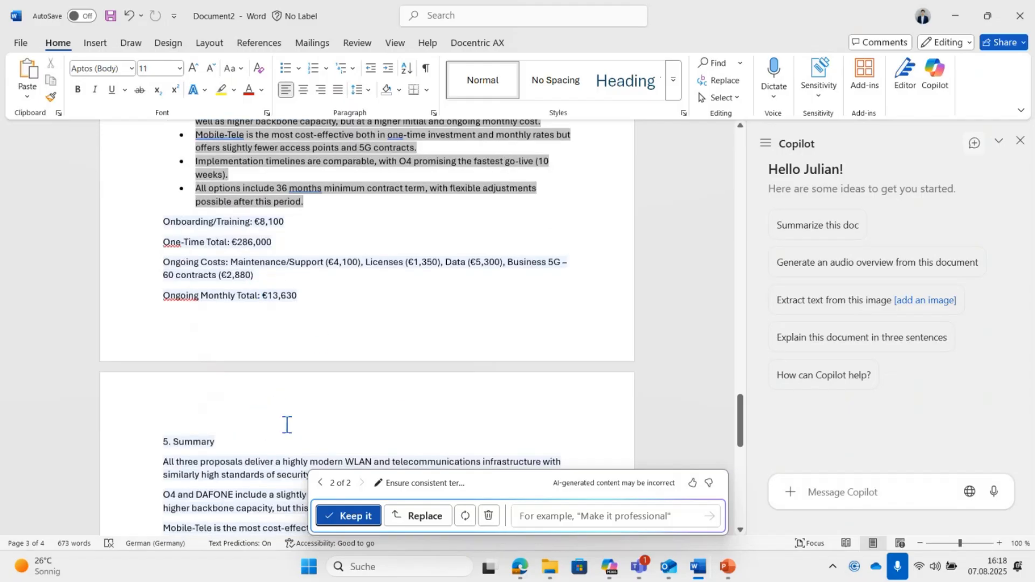
click(326, 484)
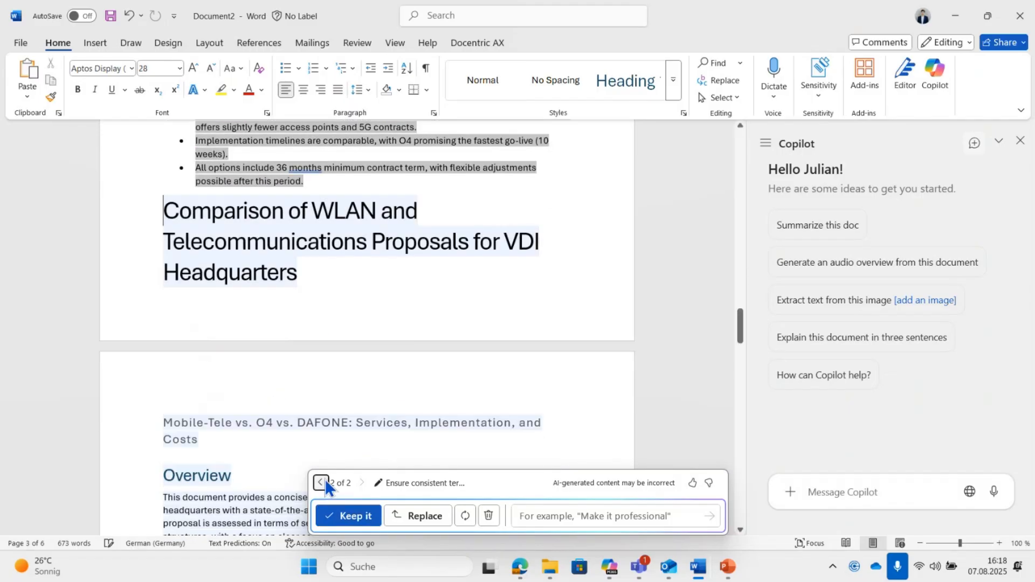
Check the first rewritten version and replace the document's original text with it
scroll(396, 400, down, 8)
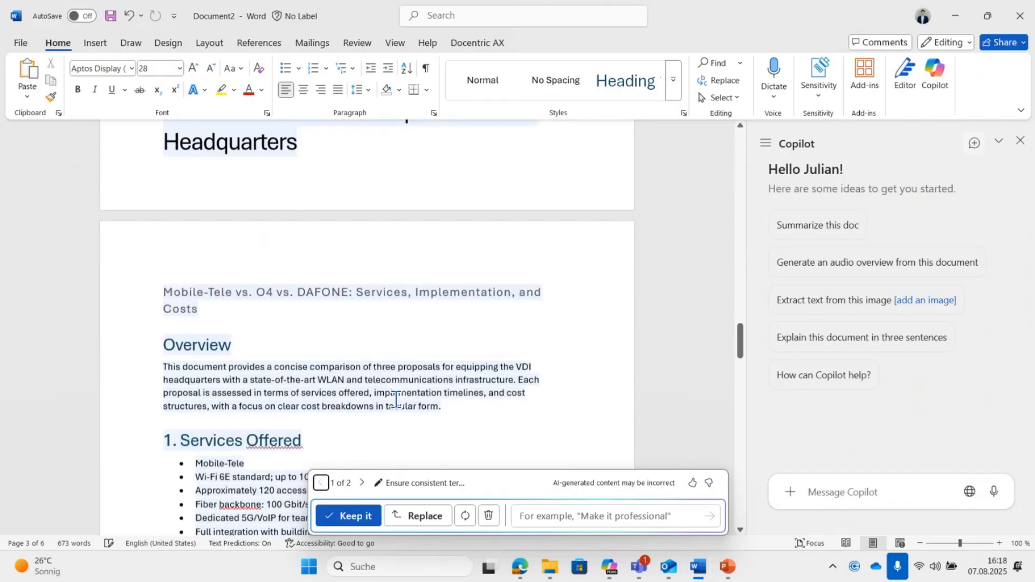
scroll(393, 397, down, 2)
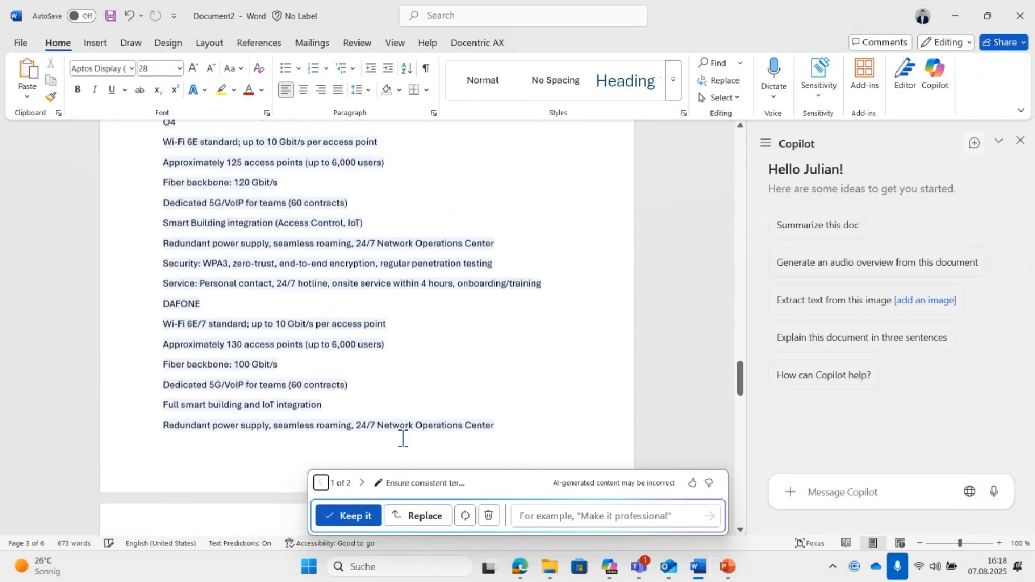
scroll(312, 263, up, 2)
scroll(313, 263, up, 10)
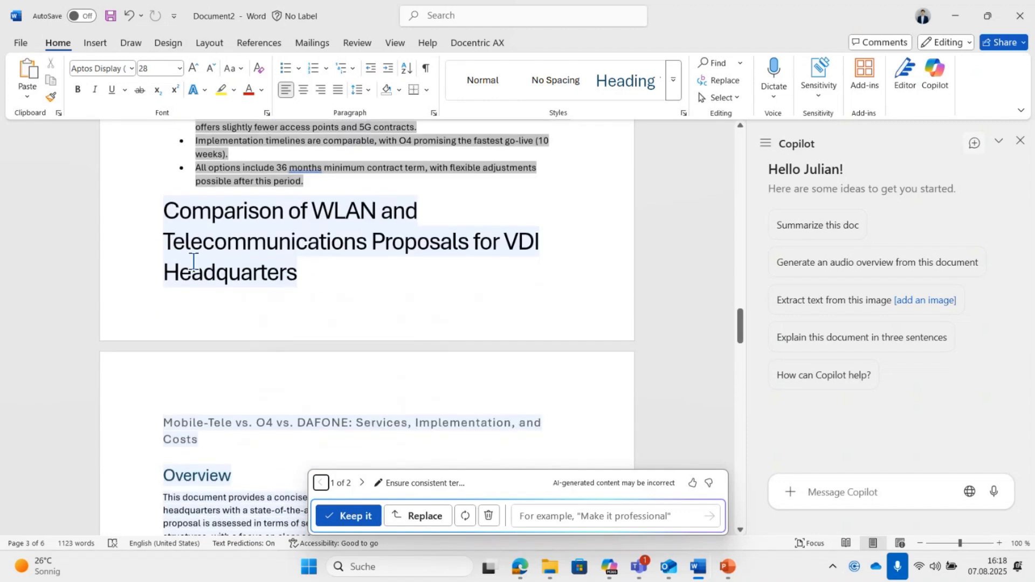
click(403, 512)
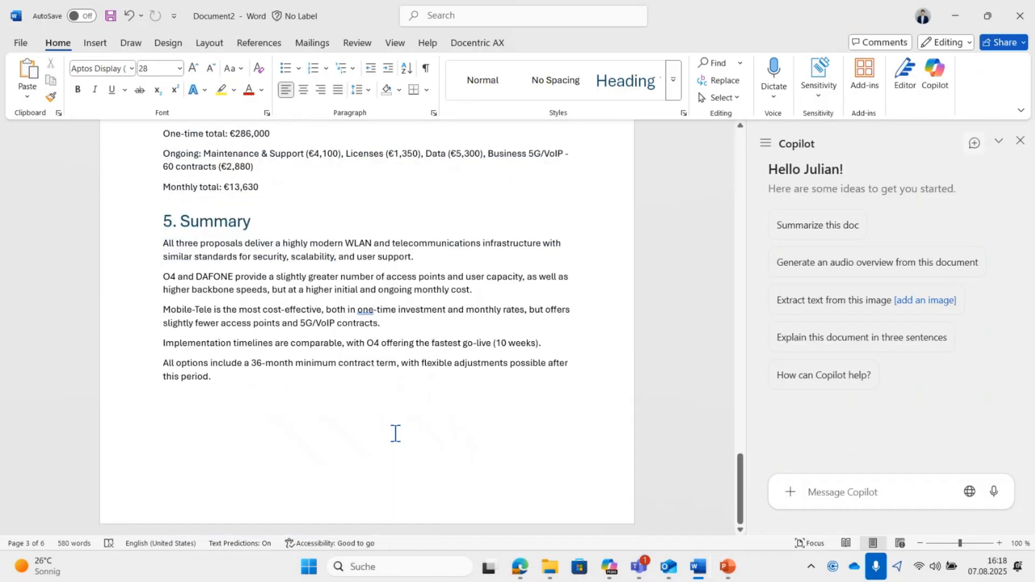
Select all provider details under "1. Services Offered" and have Copilot visualize them as a table
scroll(396, 434, up, 15)
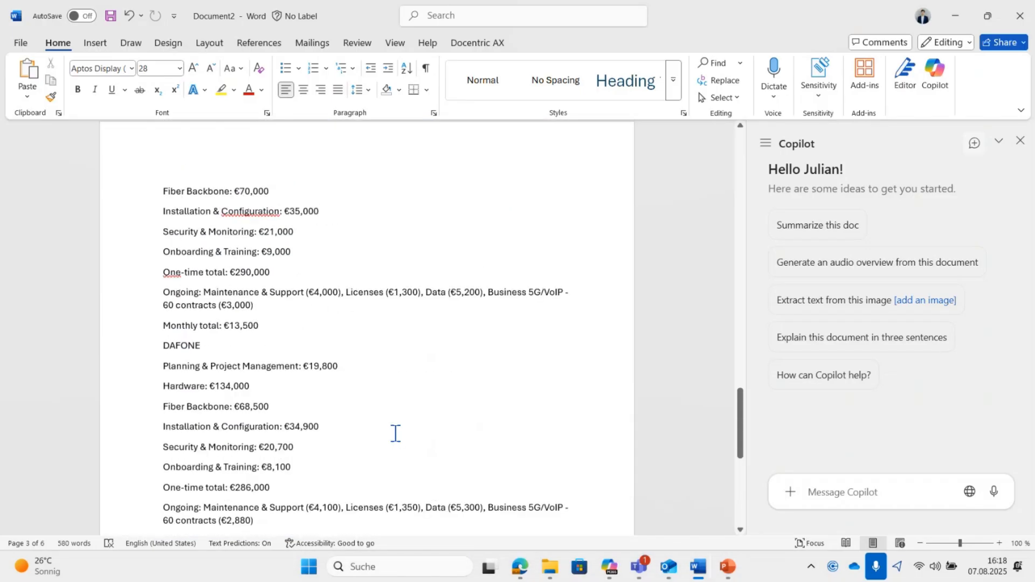
scroll(395, 434, up, 8)
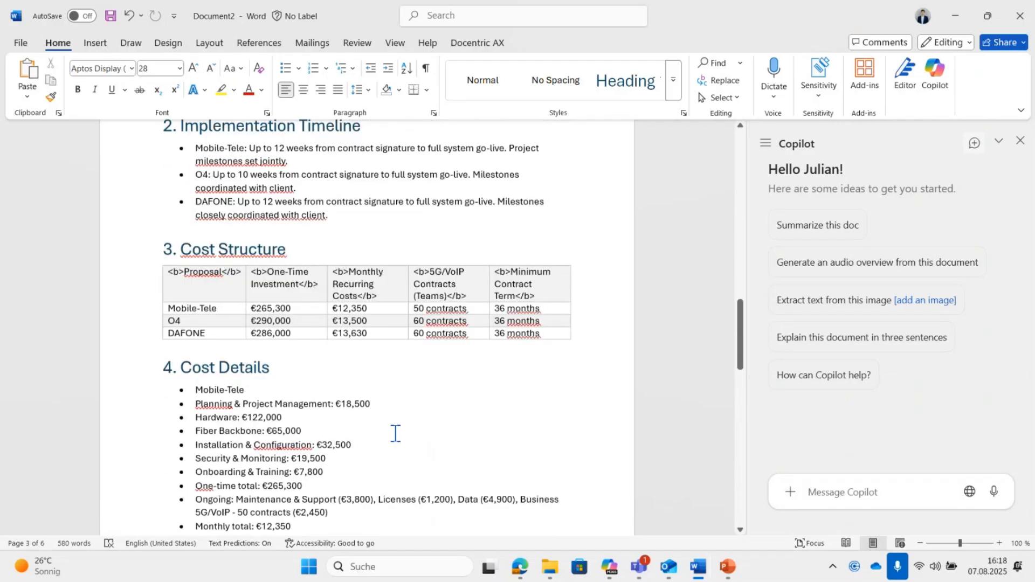
scroll(396, 434, up, 10)
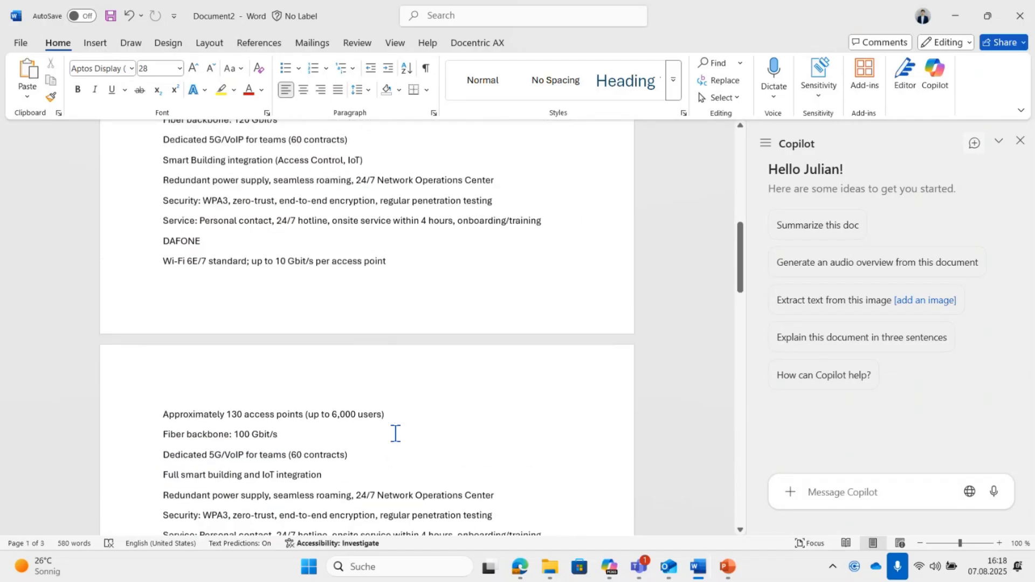
scroll(395, 434, up, 4)
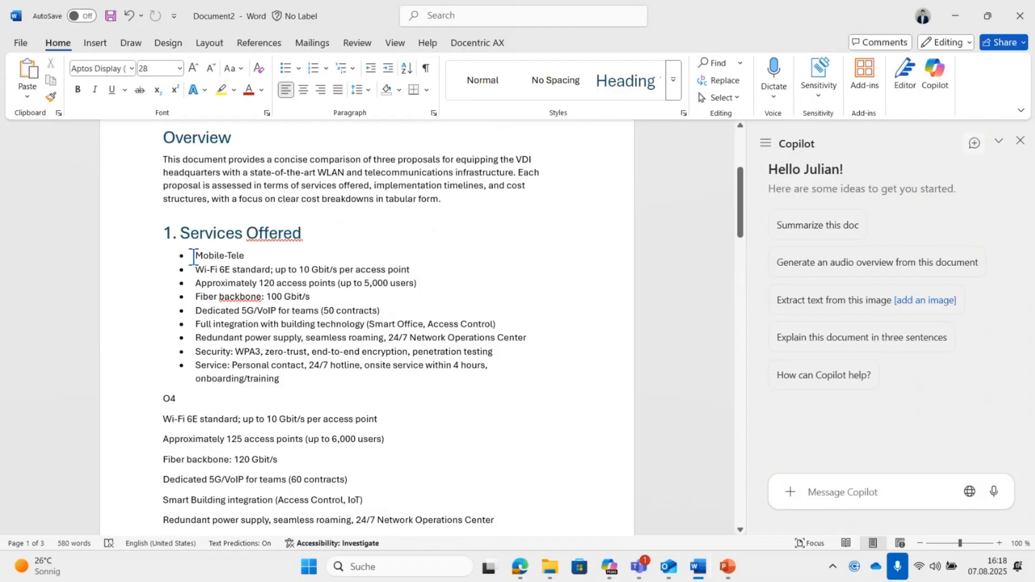
drag(193, 257, 577, 395)
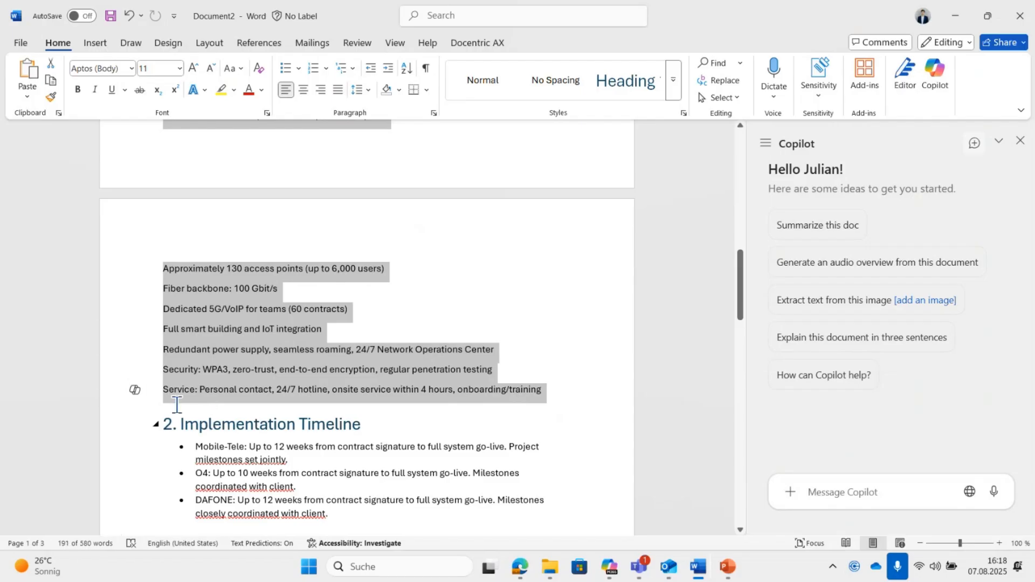
click(135, 390)
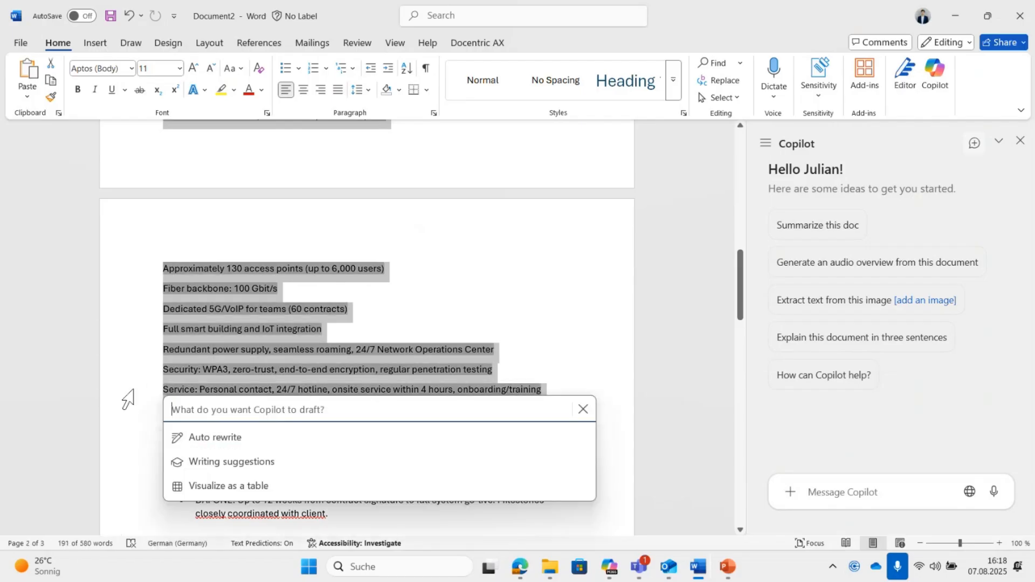
click(270, 487)
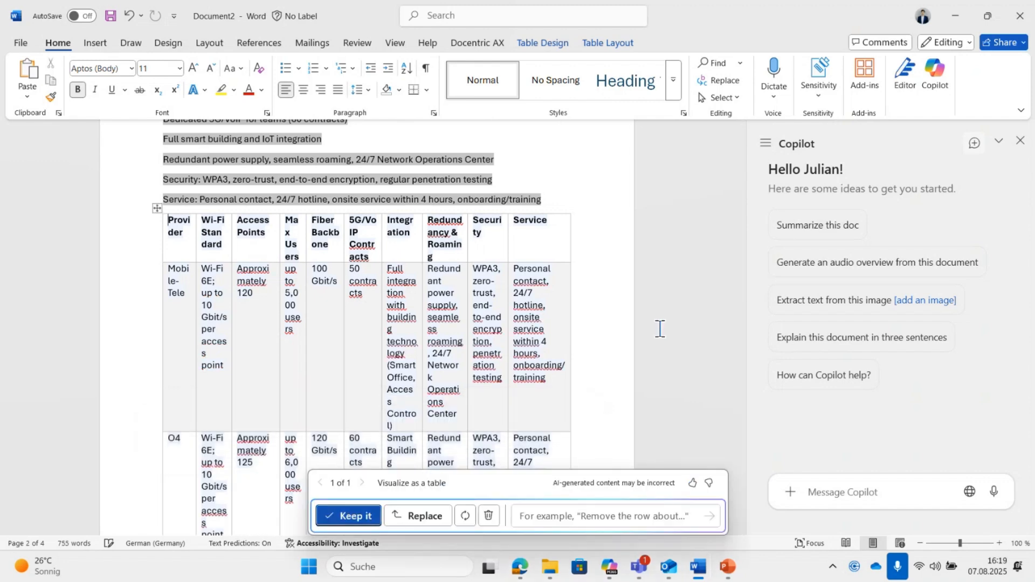
Examine the generated provider comparison table and compare it with the selected Services Offered text
scroll(500, 363, down, 8)
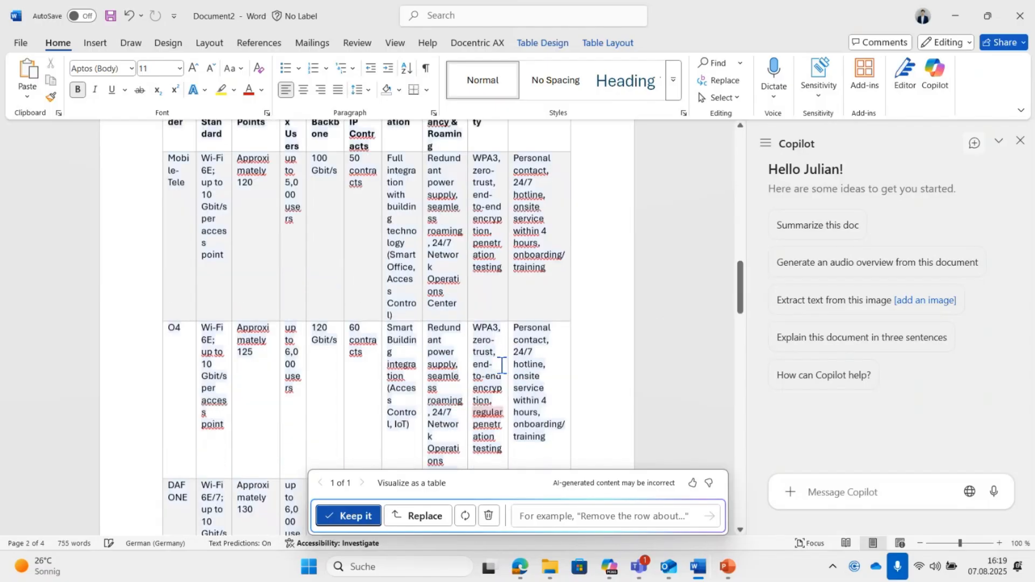
scroll(500, 363, down, 4)
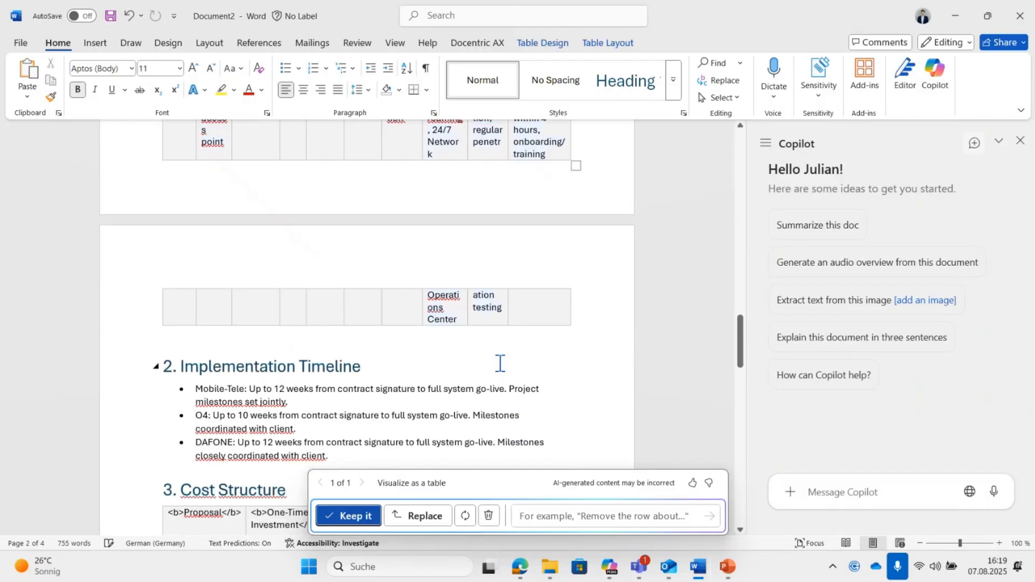
scroll(499, 363, up, 3)
scroll(500, 363, up, 2)
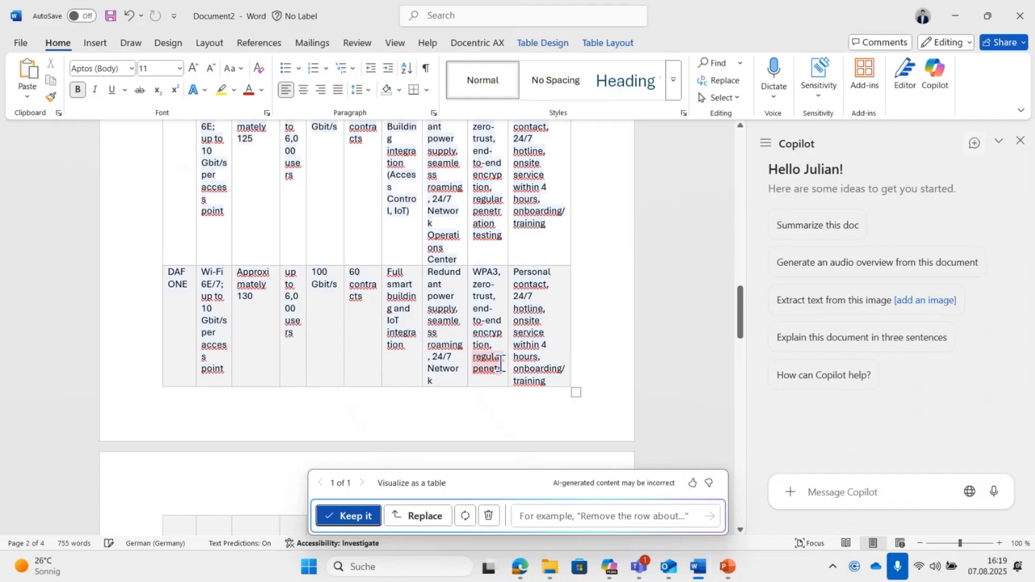
scroll(585, 390, up, 10)
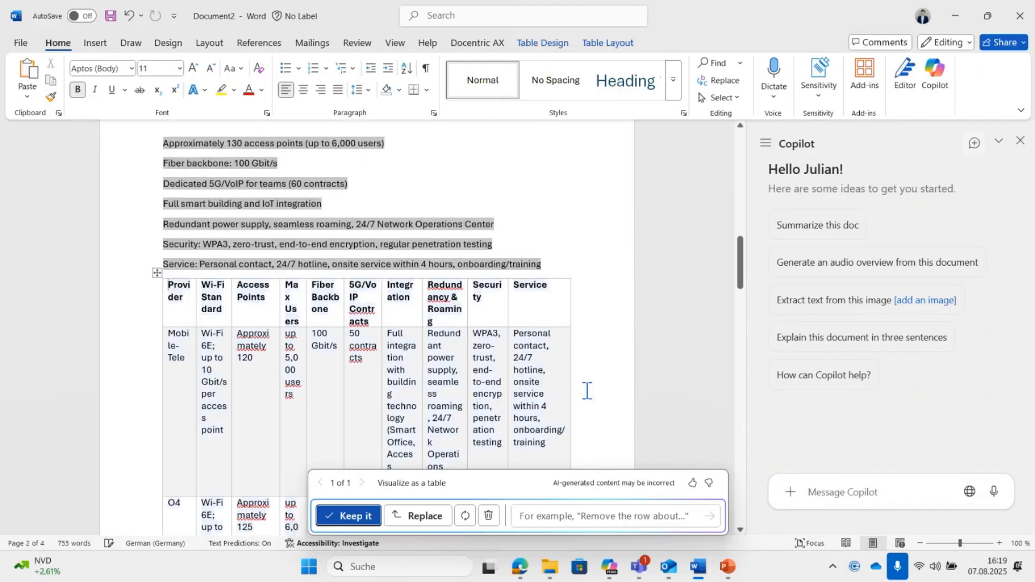
scroll(587, 390, up, 10)
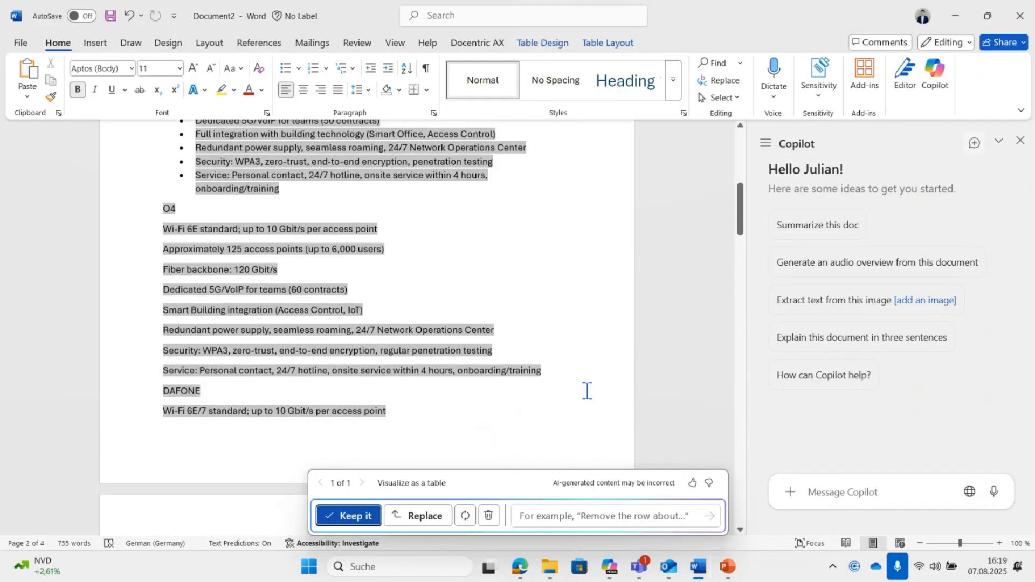
scroll(587, 390, up, 3)
scroll(587, 391, down, 5)
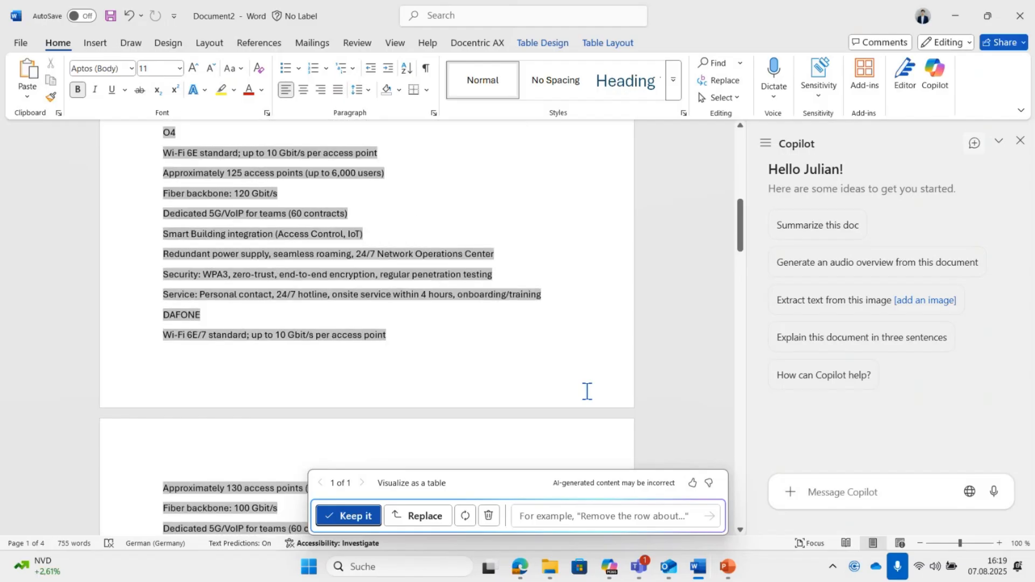
Regenerate the Services Offered table twice with Copilot and examine the alternative drafts
scroll(587, 390, down, 9)
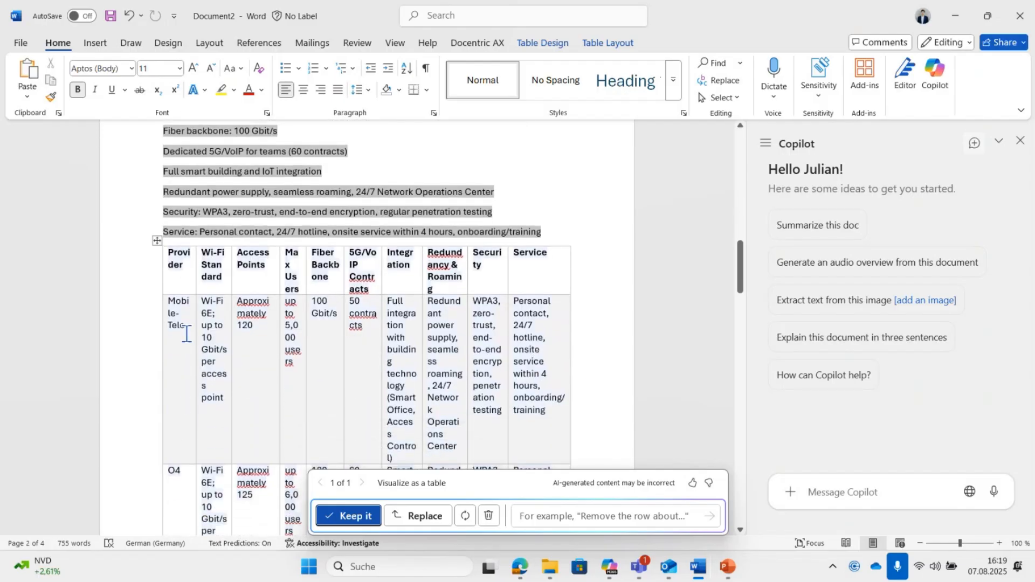
click(471, 522)
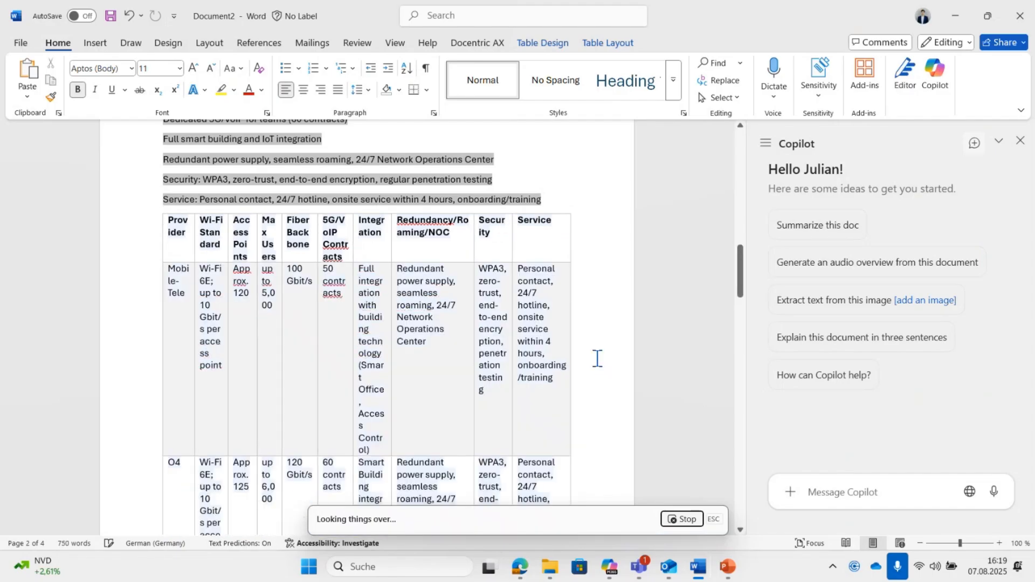
scroll(446, 383, down, 2)
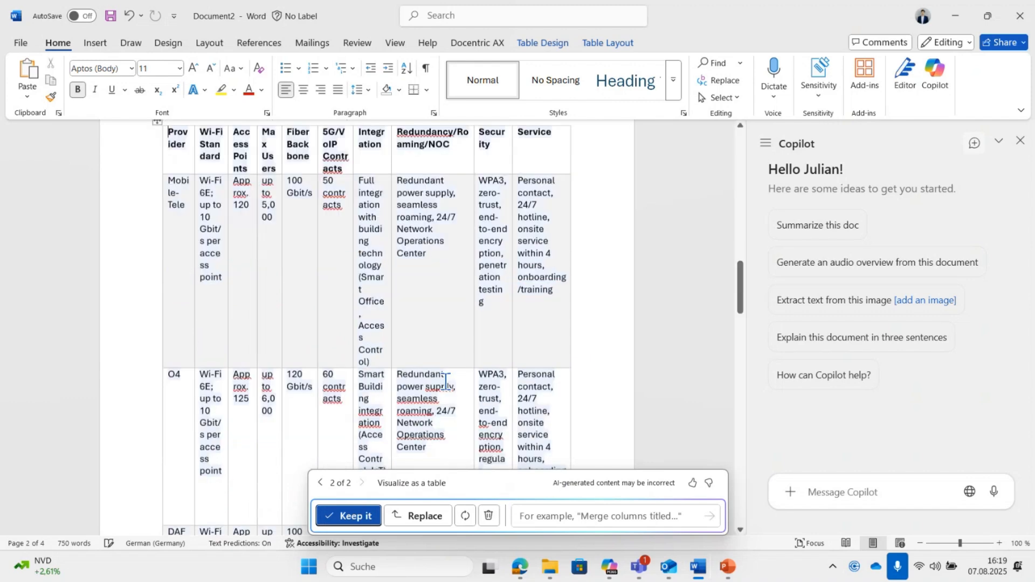
scroll(446, 382, down, 5)
click(465, 515)
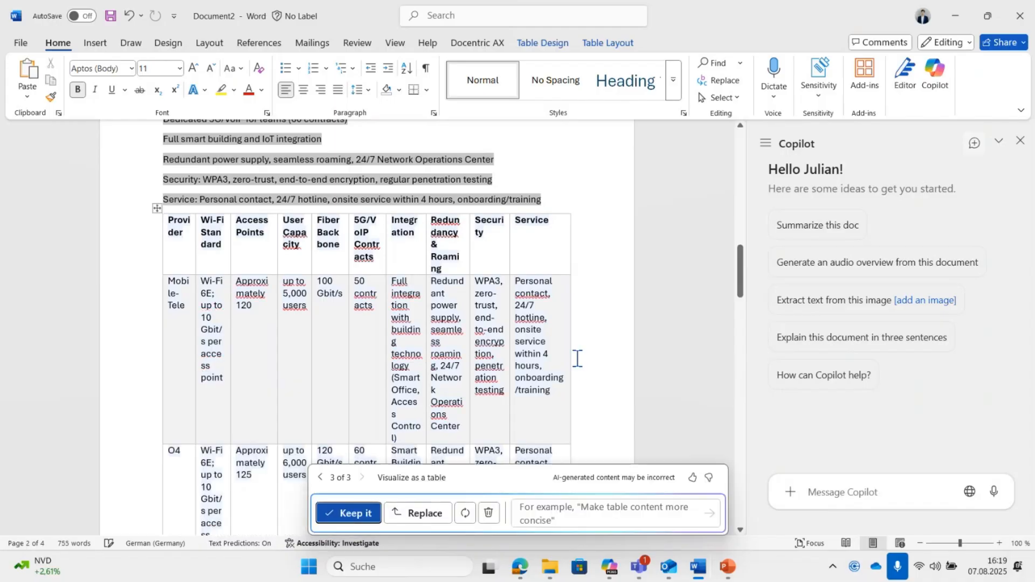
scroll(576, 358, down, 10)
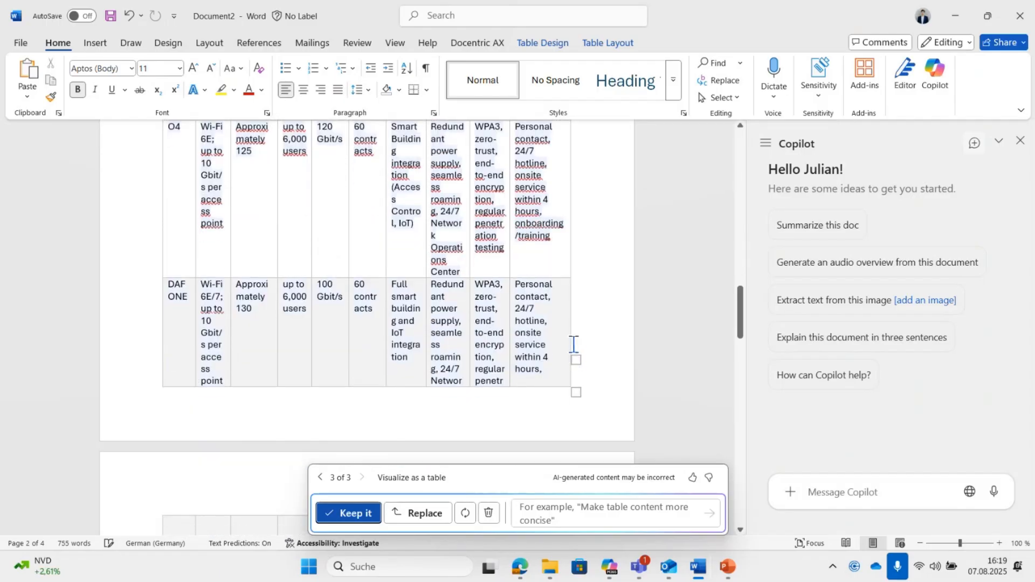
scroll(575, 353, down, 5)
scroll(573, 343, up, 15)
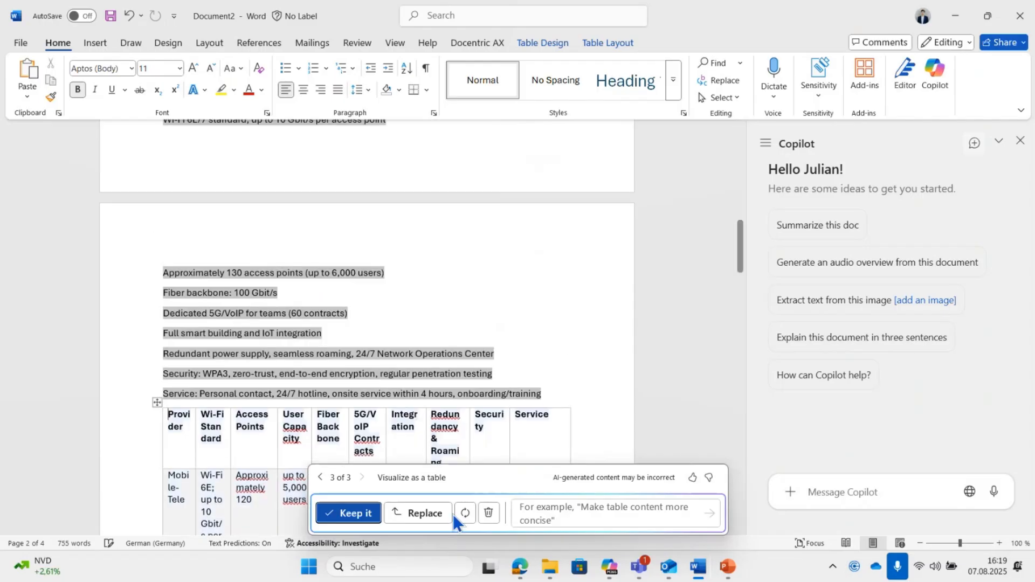
Return to the first draft of the Services Offered table and keep it in the document
click(319, 478)
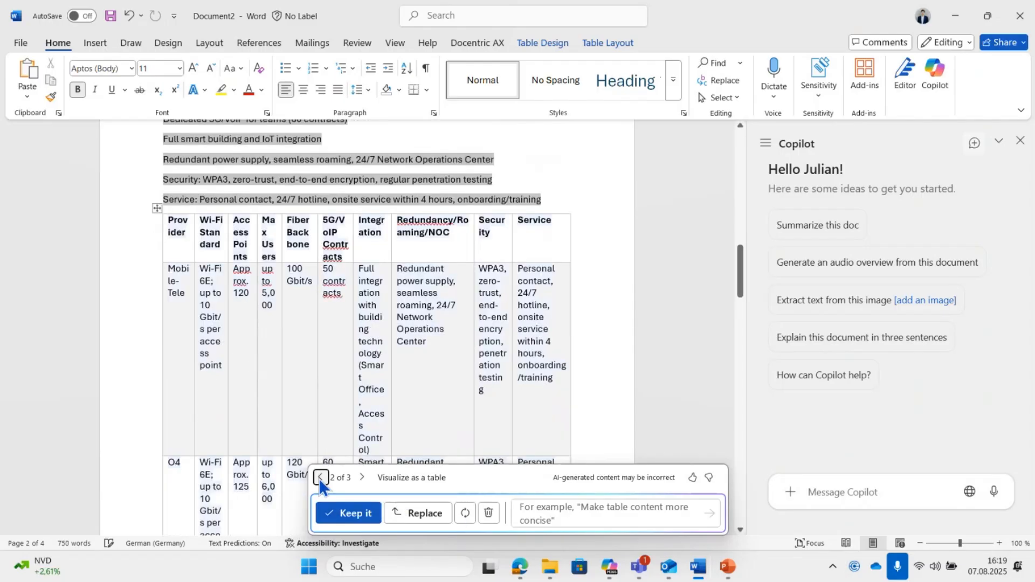
click(320, 477)
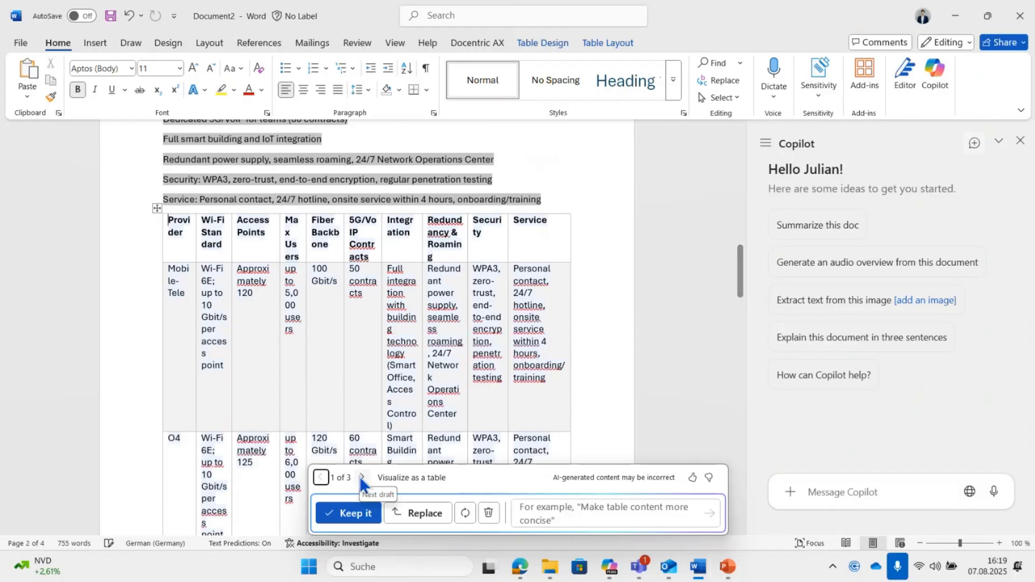
click(358, 515)
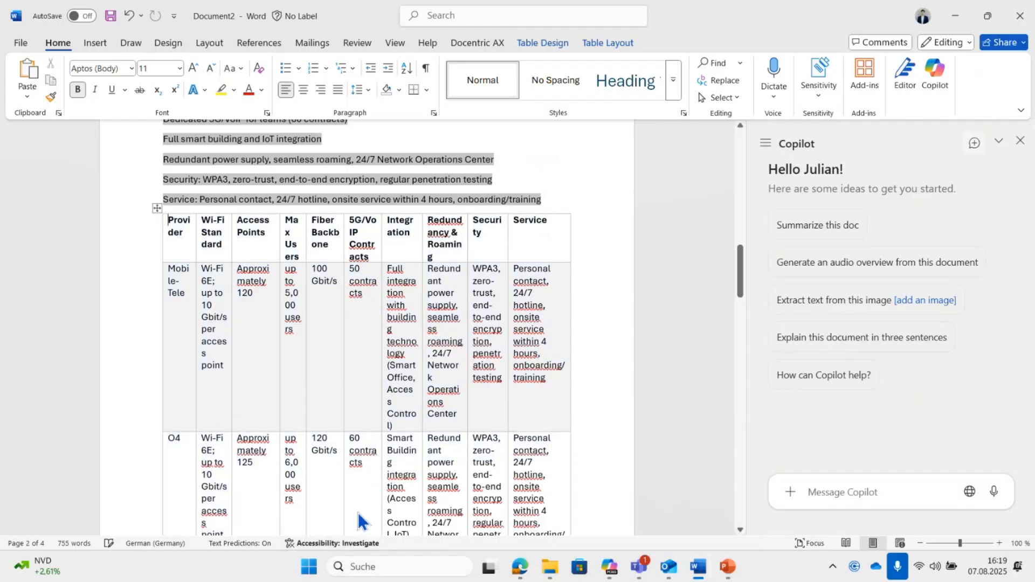
Delete the original provider text between the "1. Services Offered" heading and the new table
scroll(459, 337, up, 3)
scroll(459, 337, up, 2)
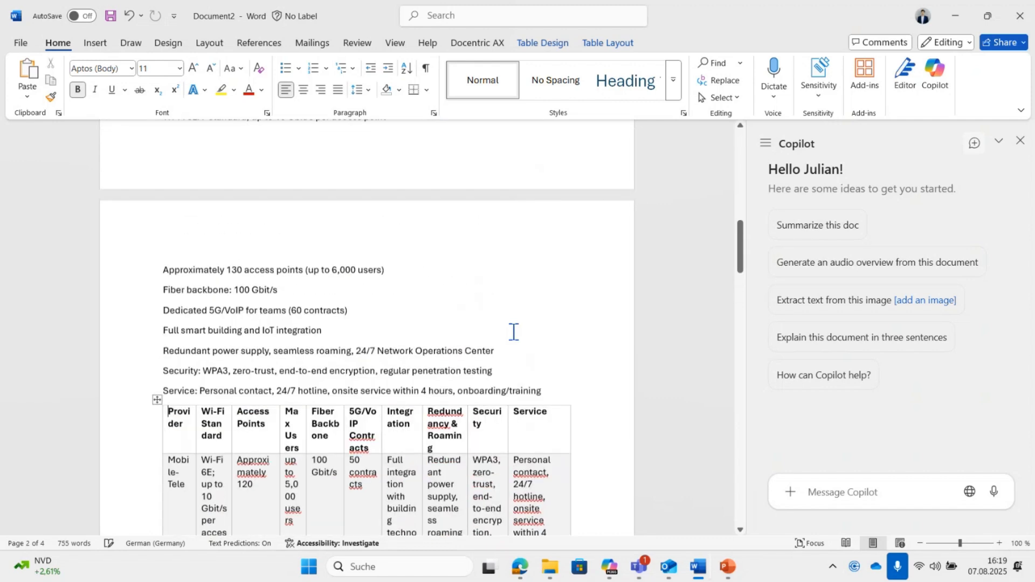
drag(541, 393, 168, 351)
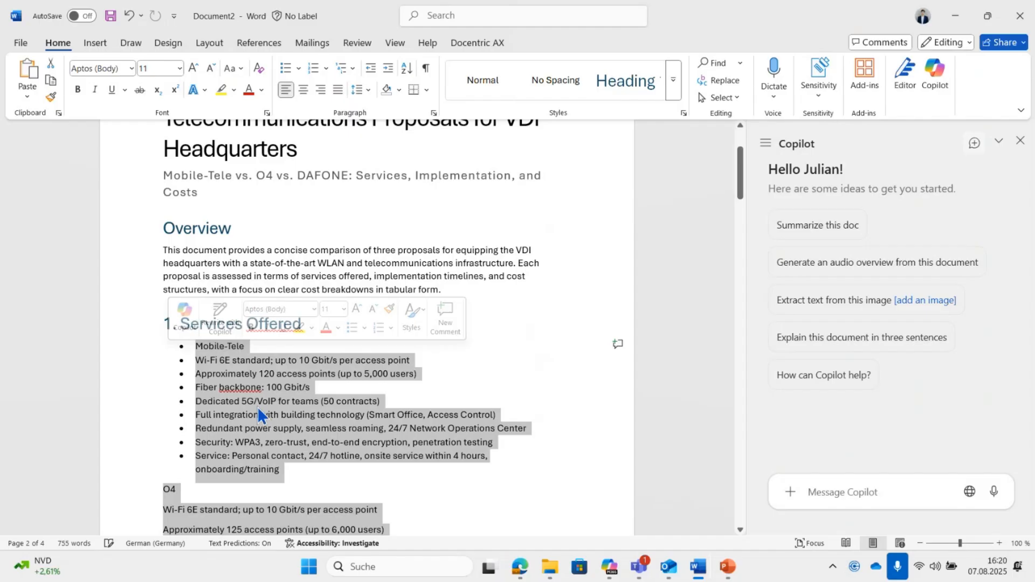
key(ctrl+v)
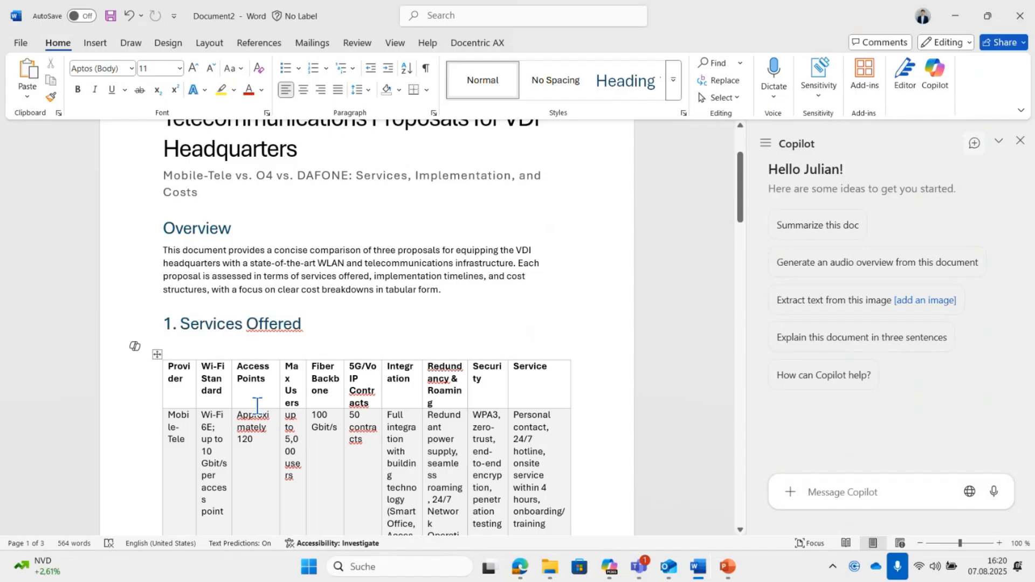
Select the cost items of all three providers under "4. Cost Details" and have Copilot visualize them as a table
scroll(257, 405, down, 5)
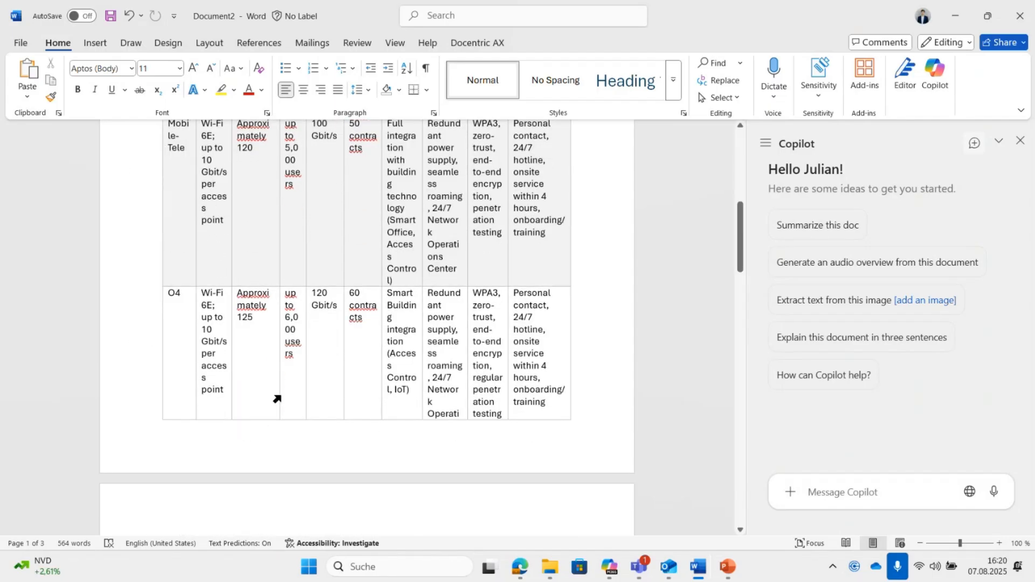
scroll(277, 399, down, 12)
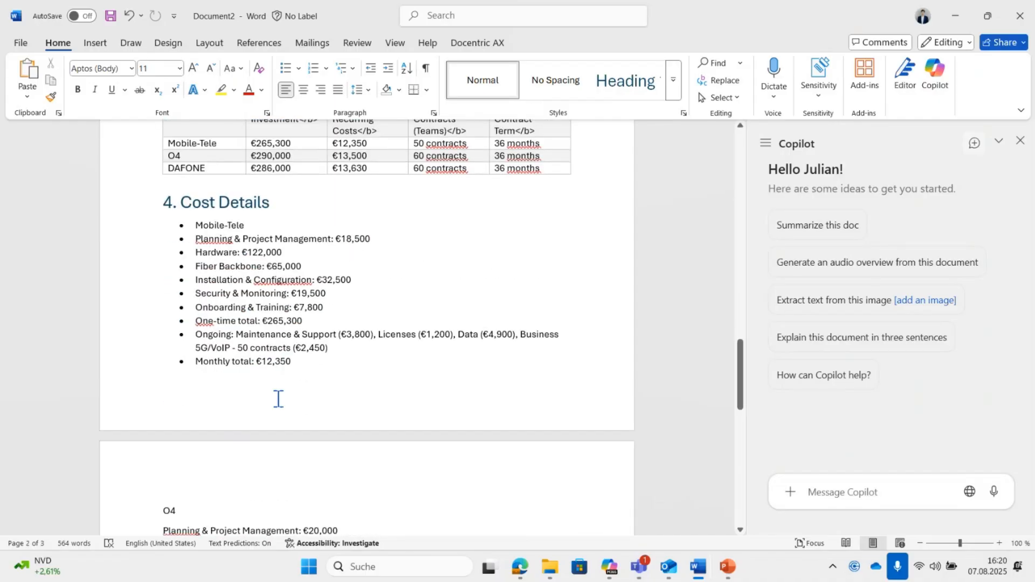
scroll(278, 399, down, 10)
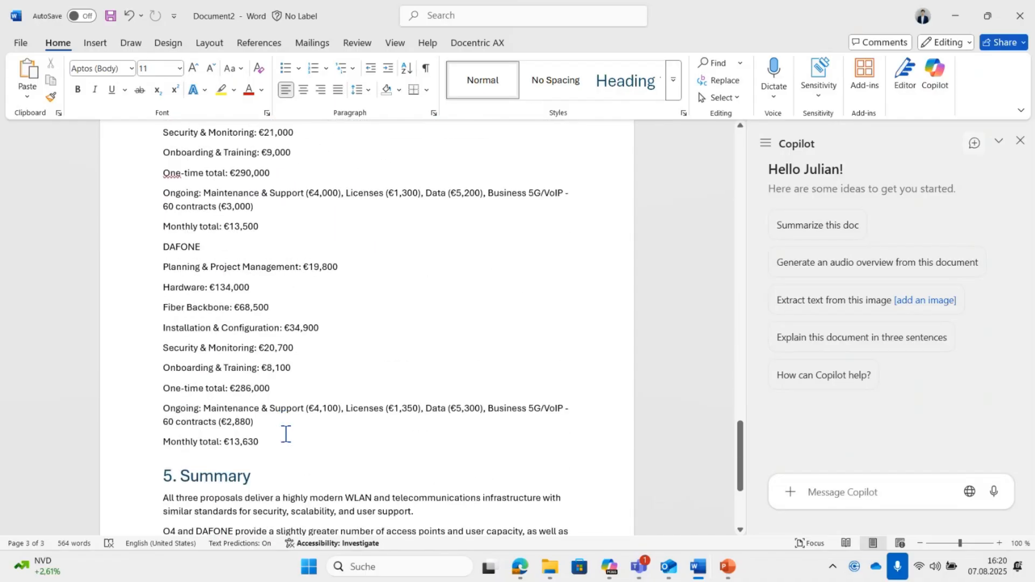
drag(286, 435, 162, 246)
click(274, 441)
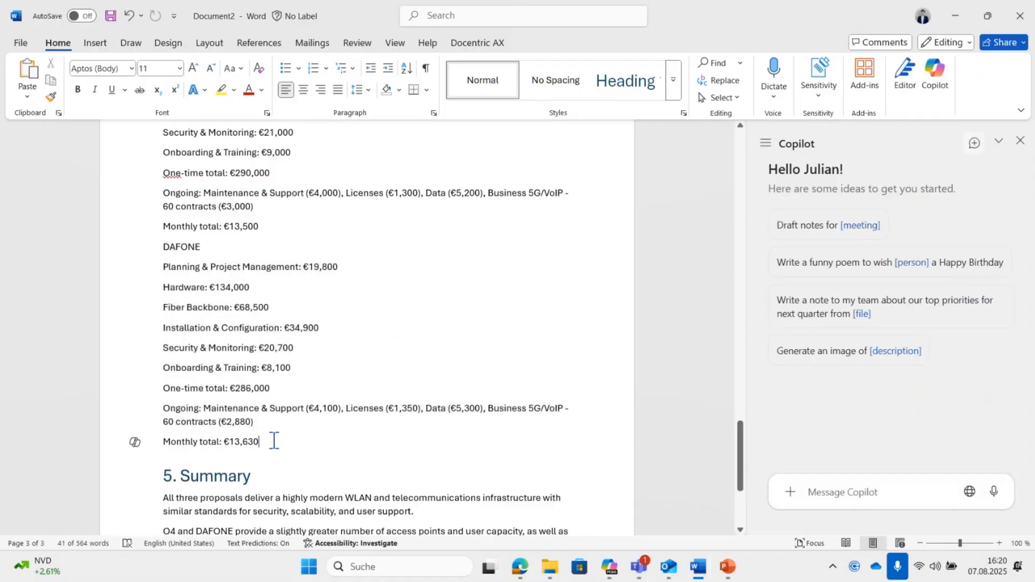
drag(273, 441, 183, 381)
click(200, 347)
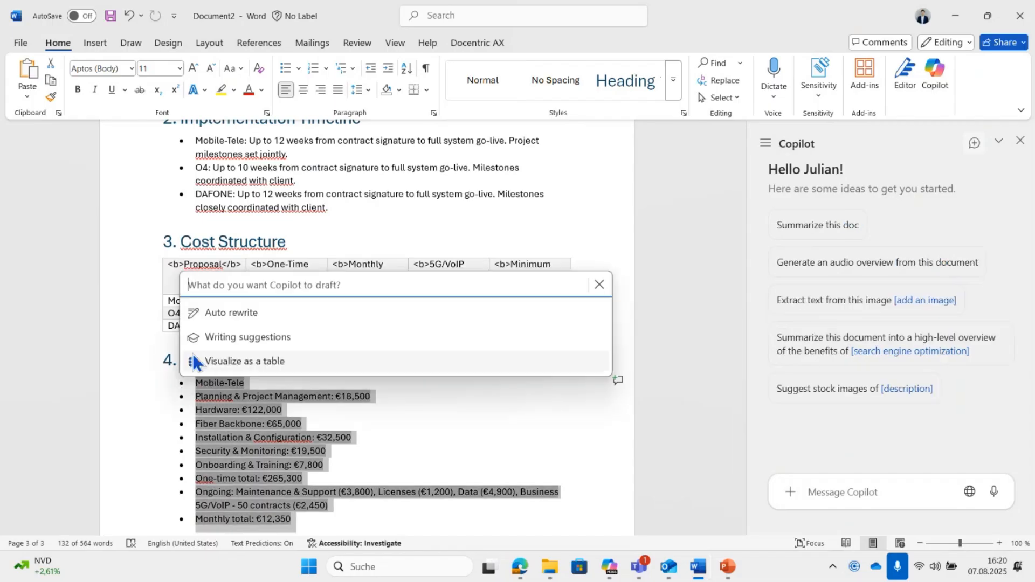
click(292, 367)
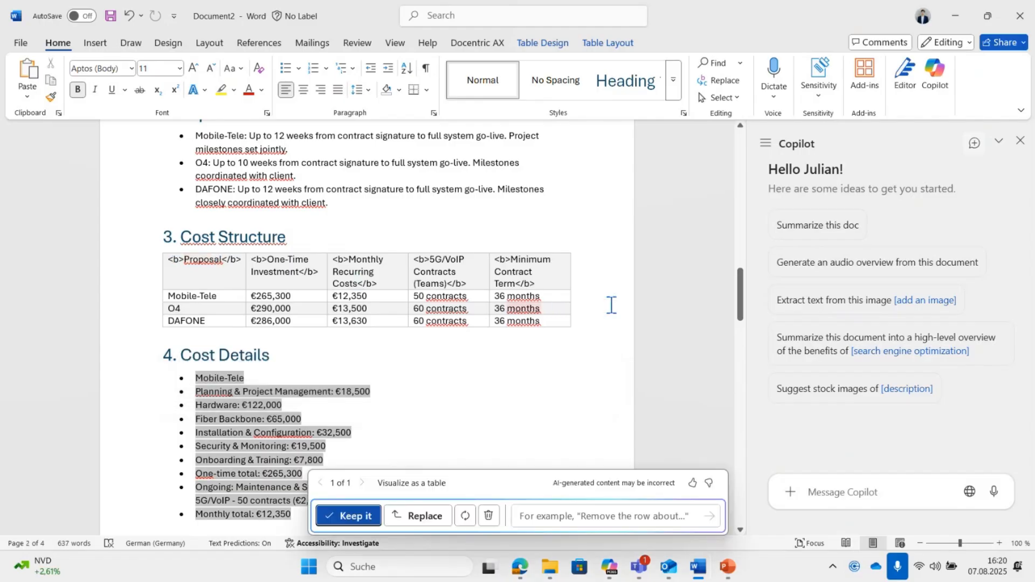
Check the generated cost table, regenerate it, and replace the original Cost Details text with the second draft
scroll(611, 306, down, 15)
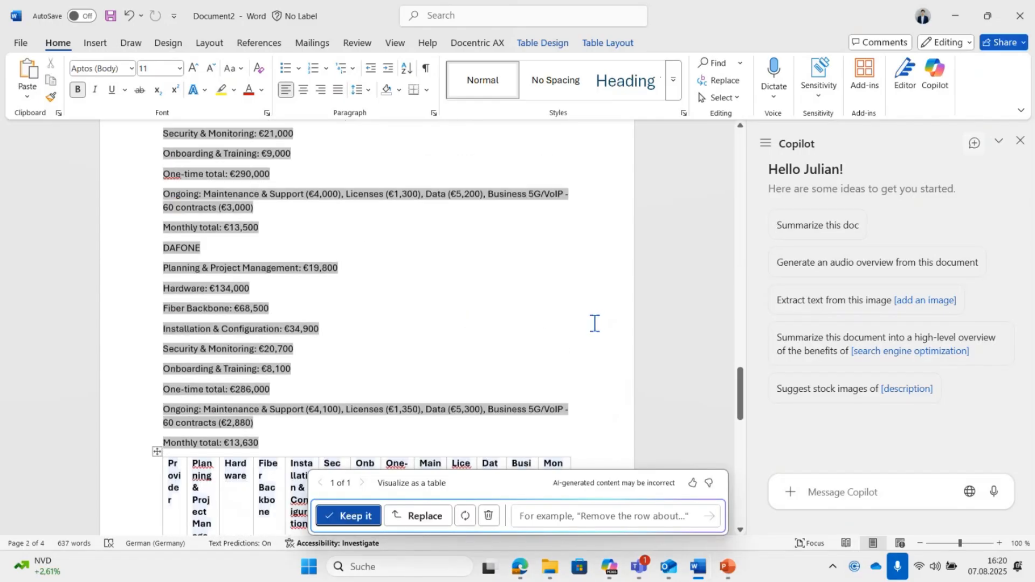
scroll(595, 323, down, 10)
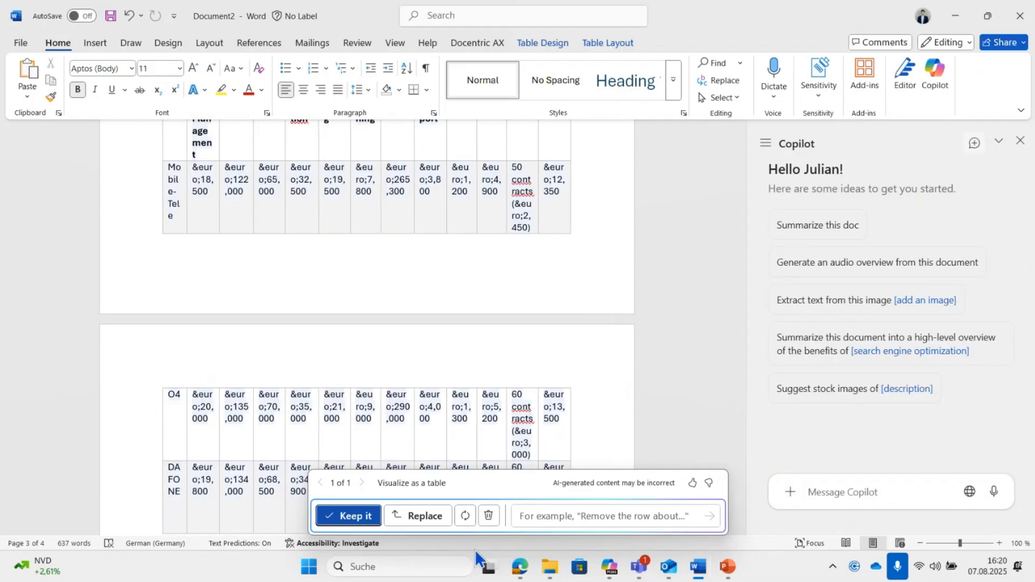
click(468, 519)
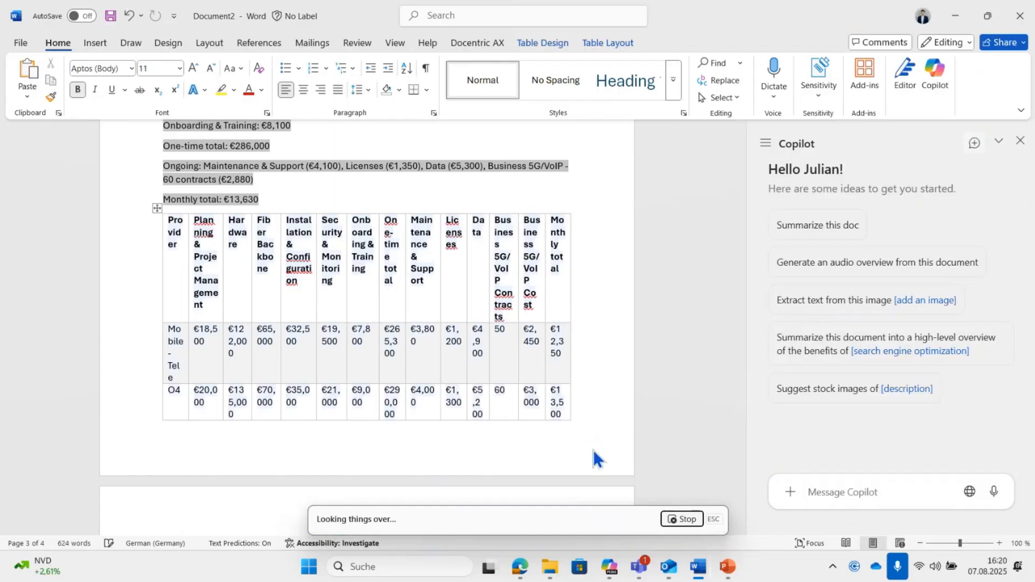
scroll(583, 439, down, 5)
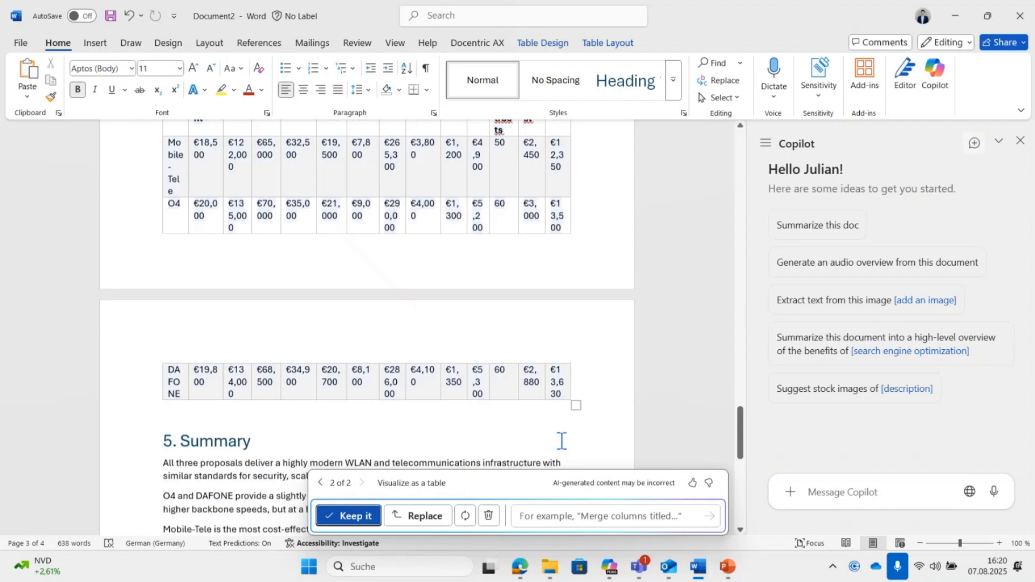
click(431, 515)
Select all paragraphs under "5. Summary" and review each of Copilot's writing suggestions for them
scroll(335, 418, up, 3)
scroll(336, 418, up, 2)
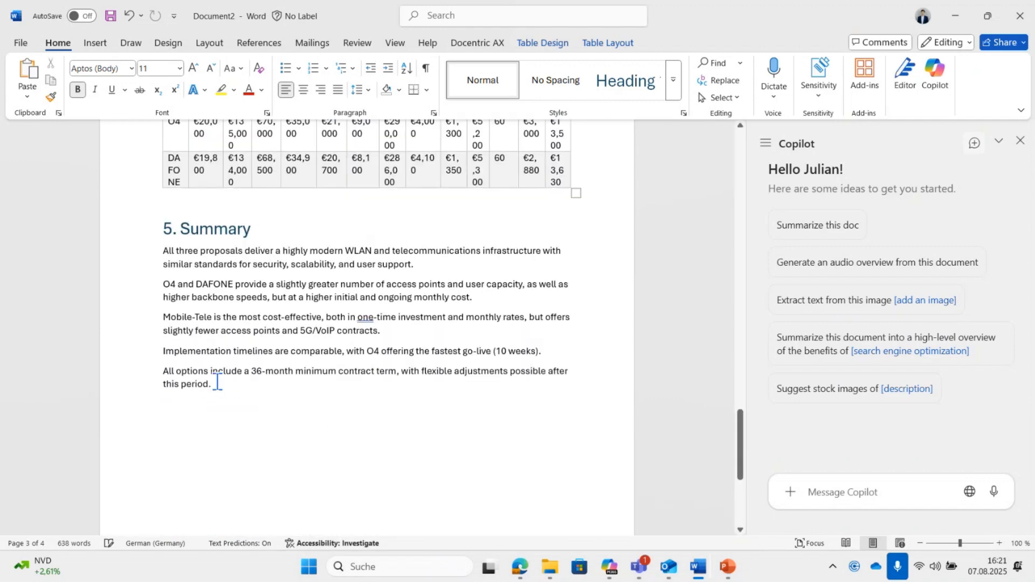
drag(225, 387, 72, 256)
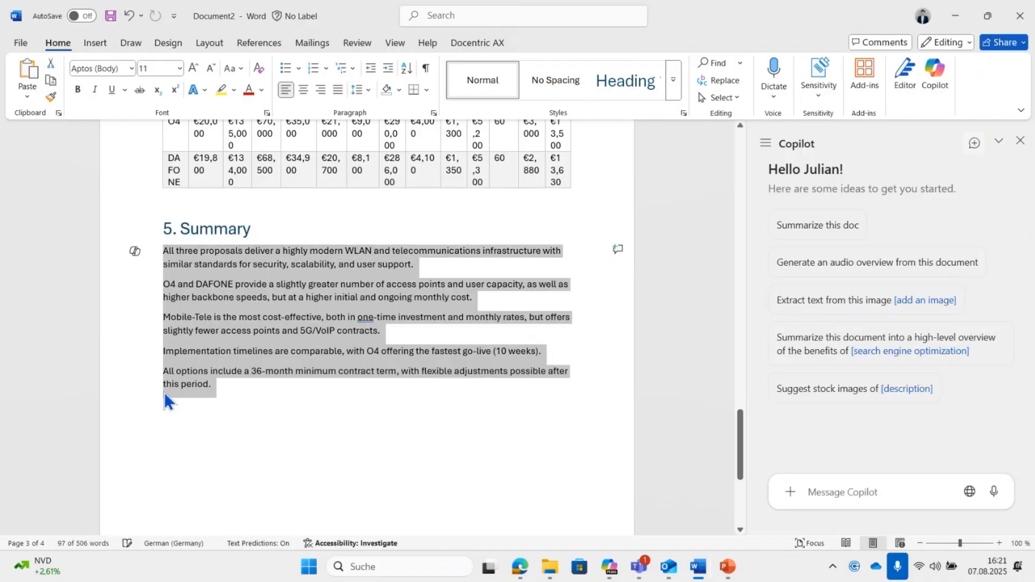
click(135, 251)
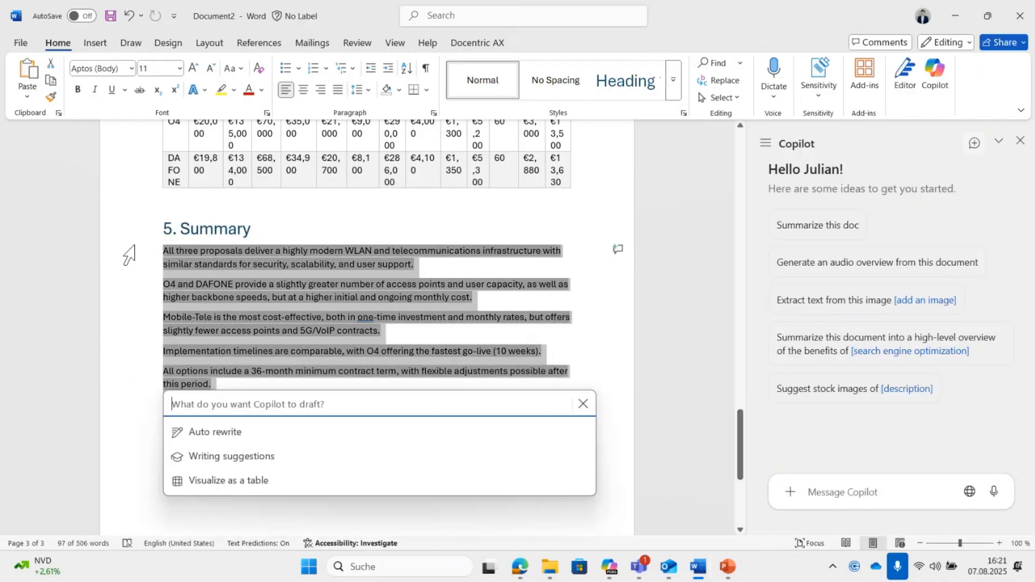
click(340, 459)
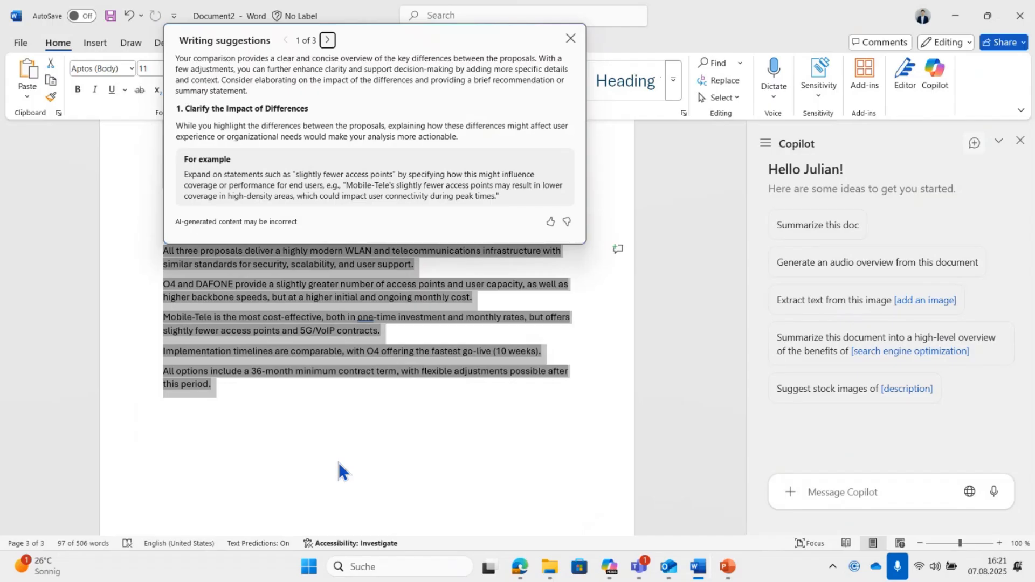
click(328, 41)
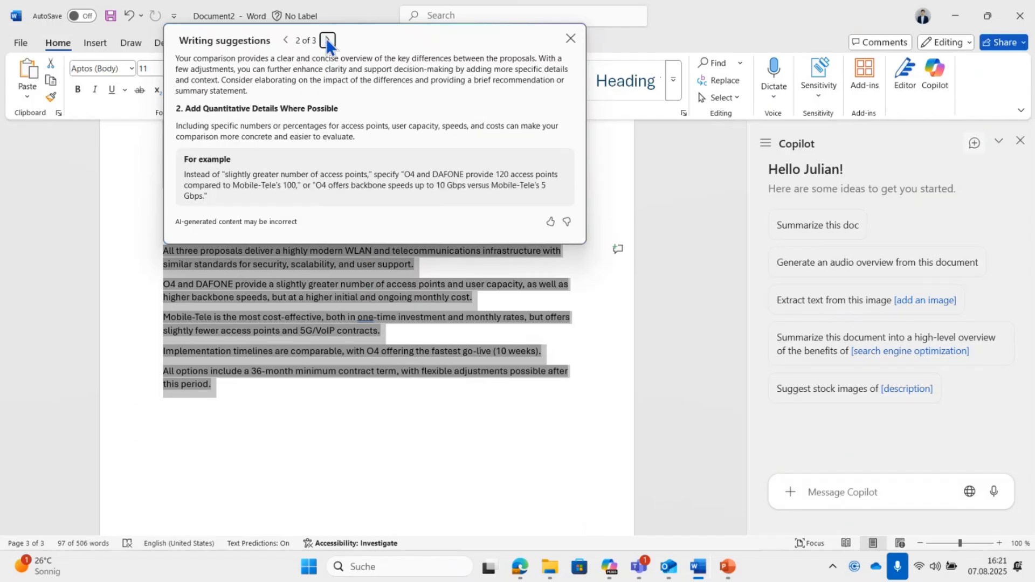
click(328, 41)
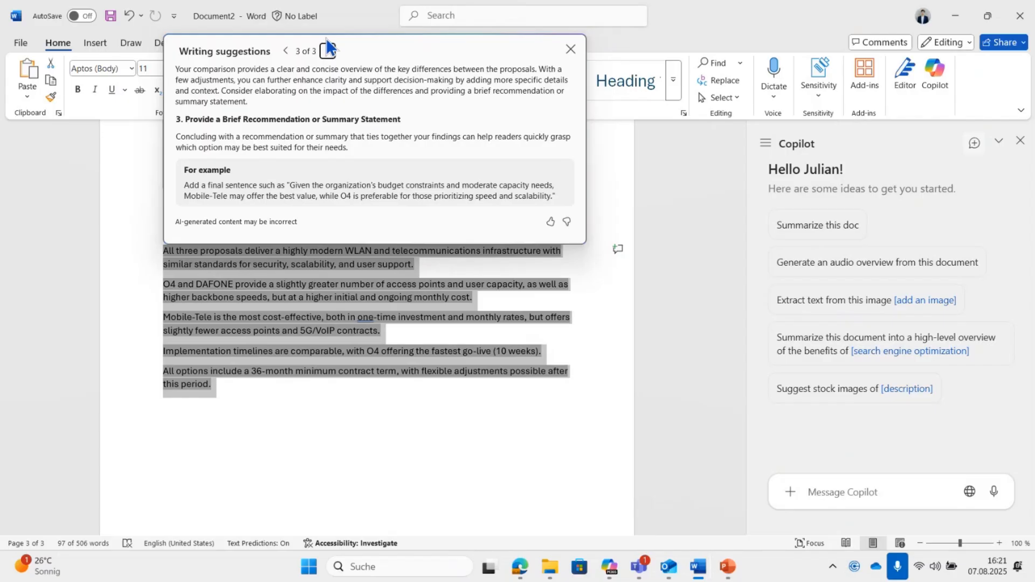
click(570, 49)
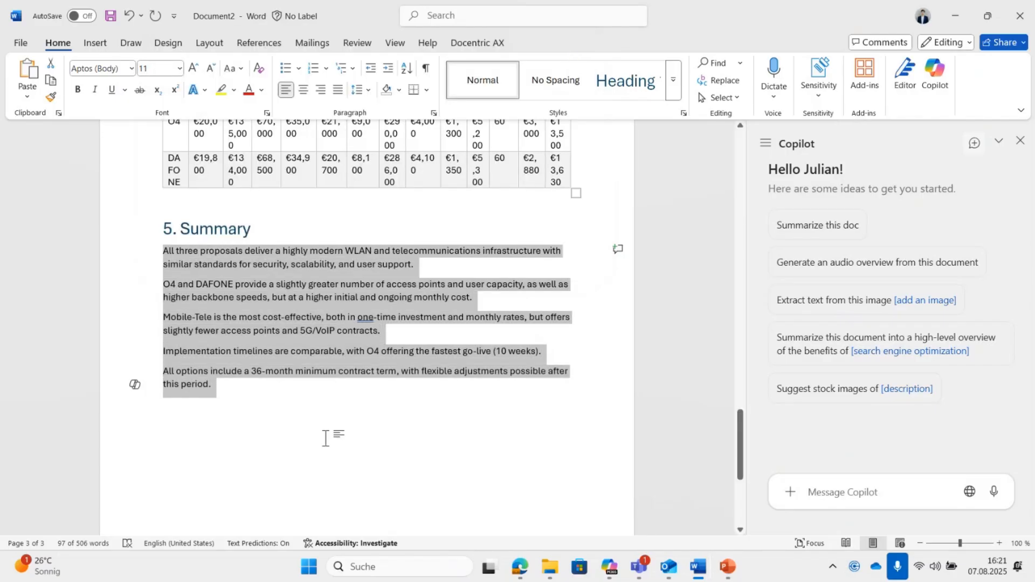
Auto rewrite the selected Summary text with Copilot, compare the versions, and replace the original with the third one
click(133, 384)
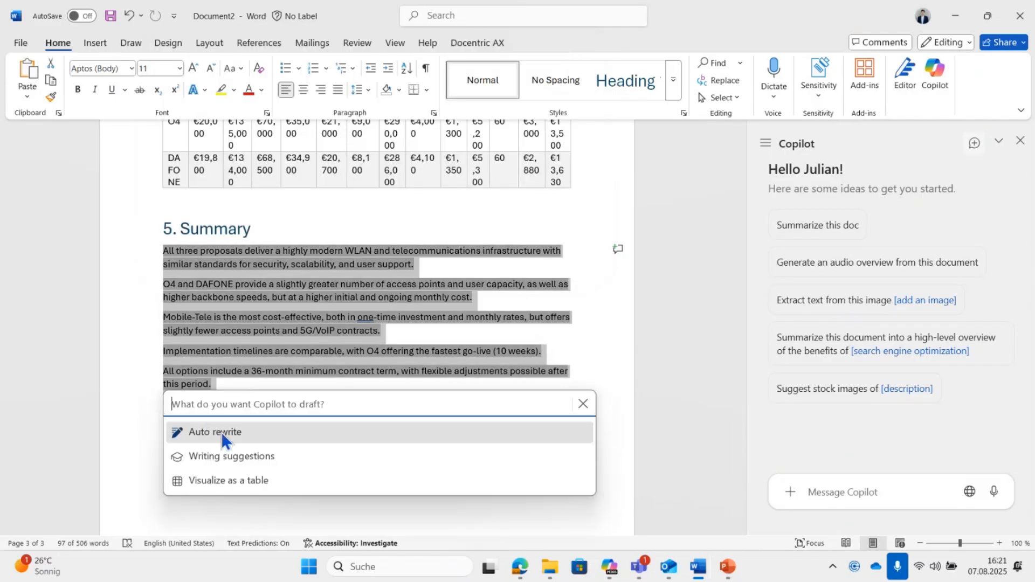
click(217, 432)
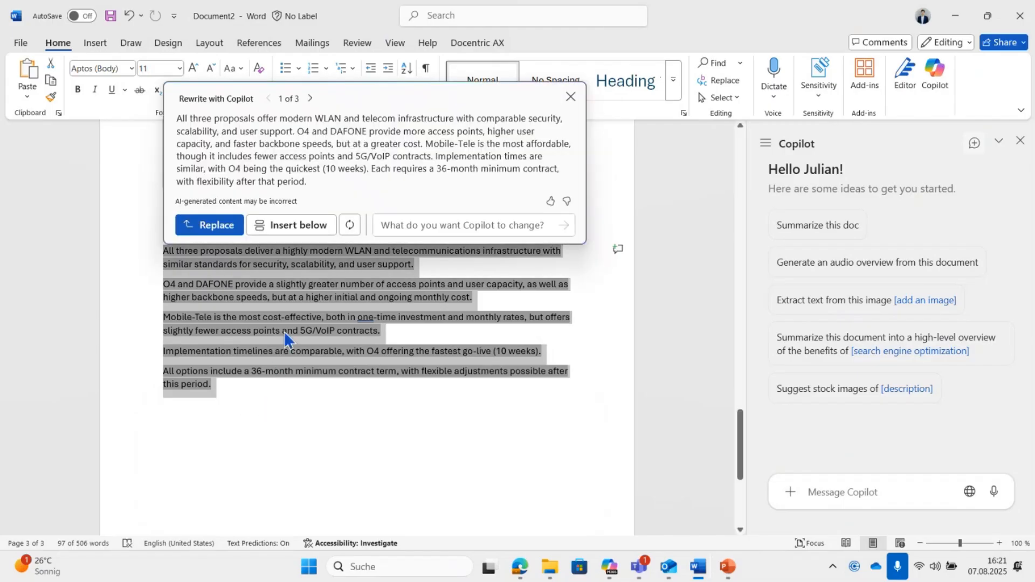
click(310, 98)
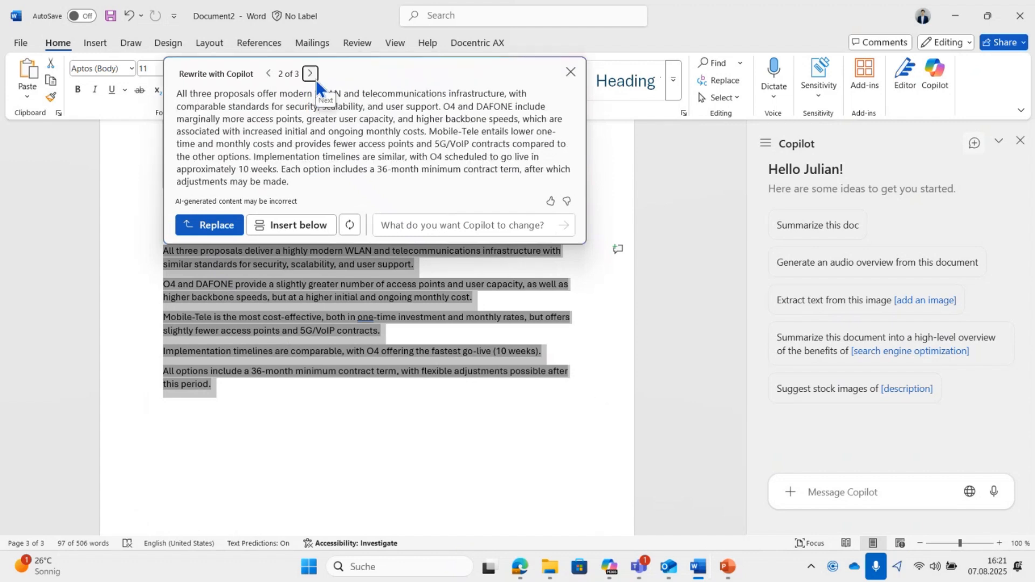
click(311, 73)
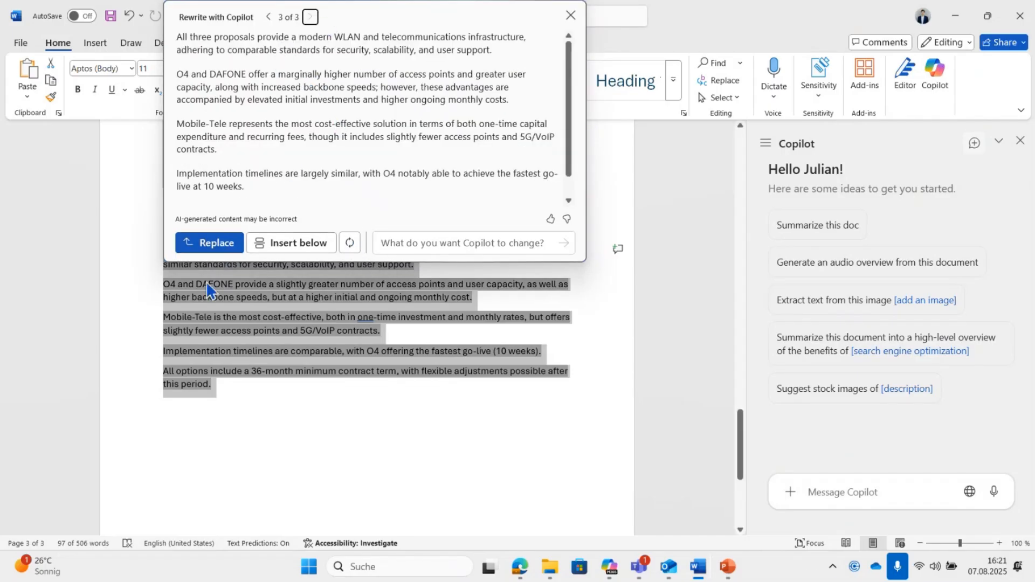
click(211, 244)
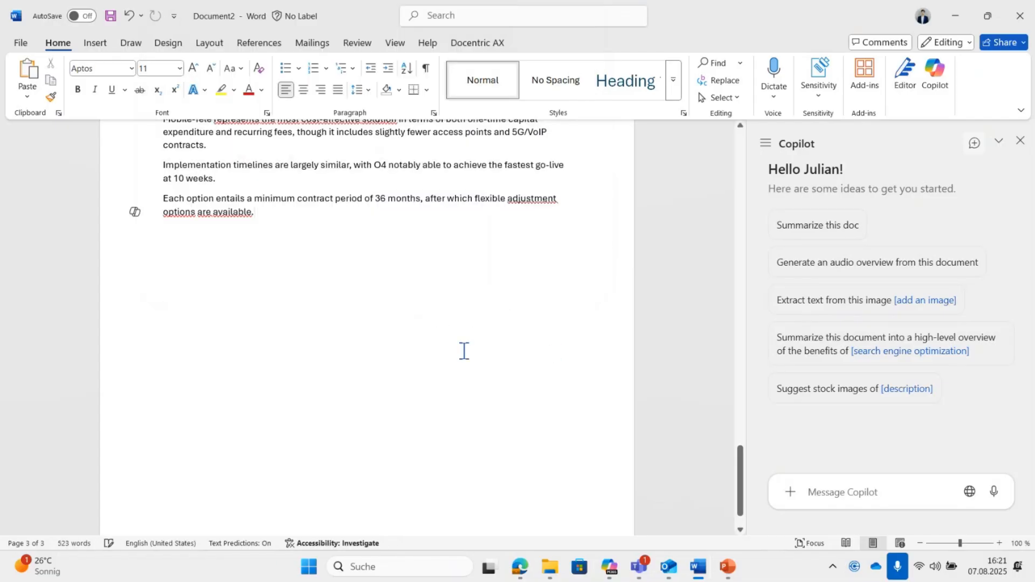
scroll(459, 350, up, 3)
scroll(459, 350, up, 15)
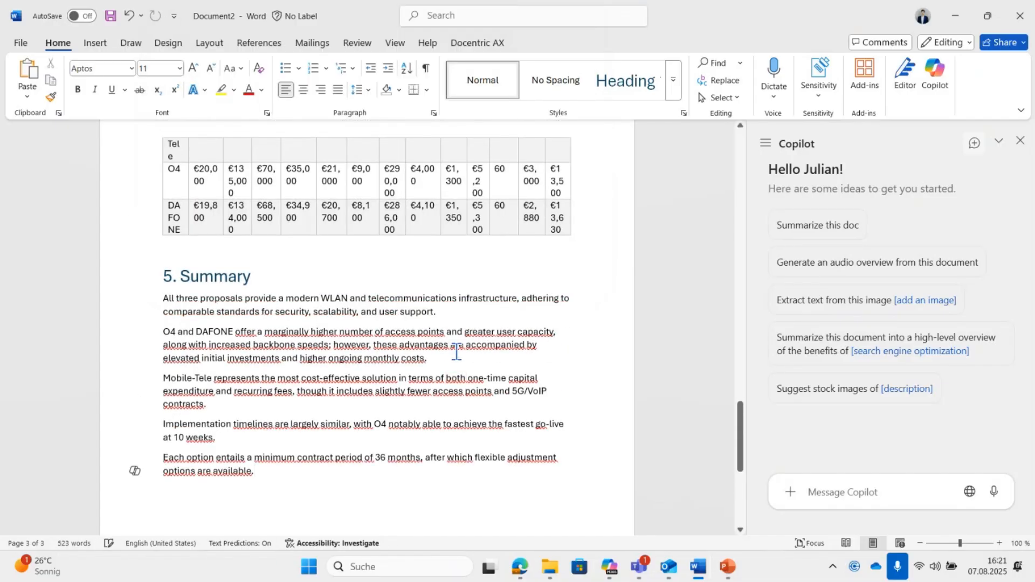
Add an empty line above the document title "Comparison of WLAN and Telecommunications Proposals for VDI Headquarters"
scroll(449, 360, up, 20)
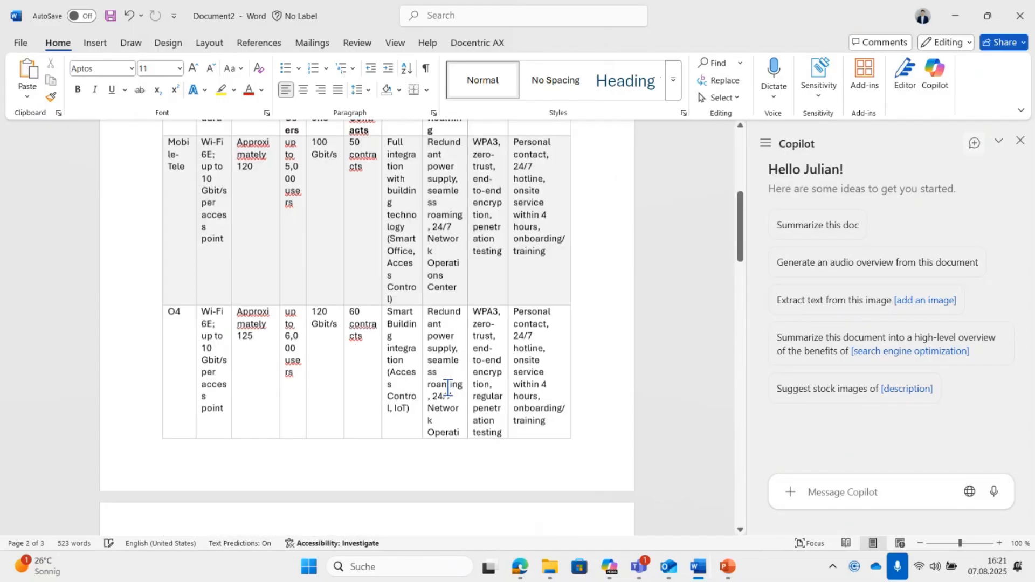
click(164, 211)
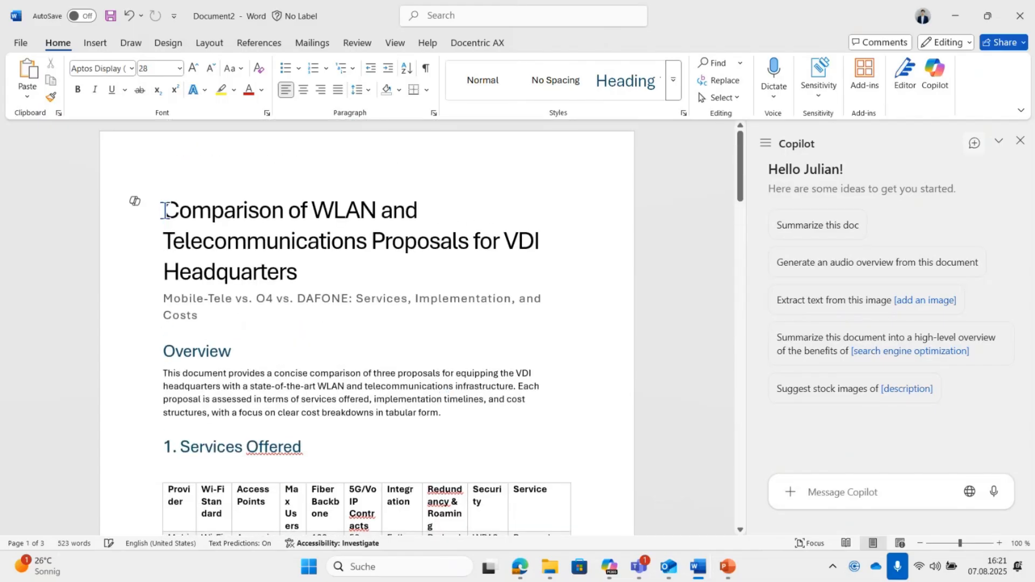
key(Return)
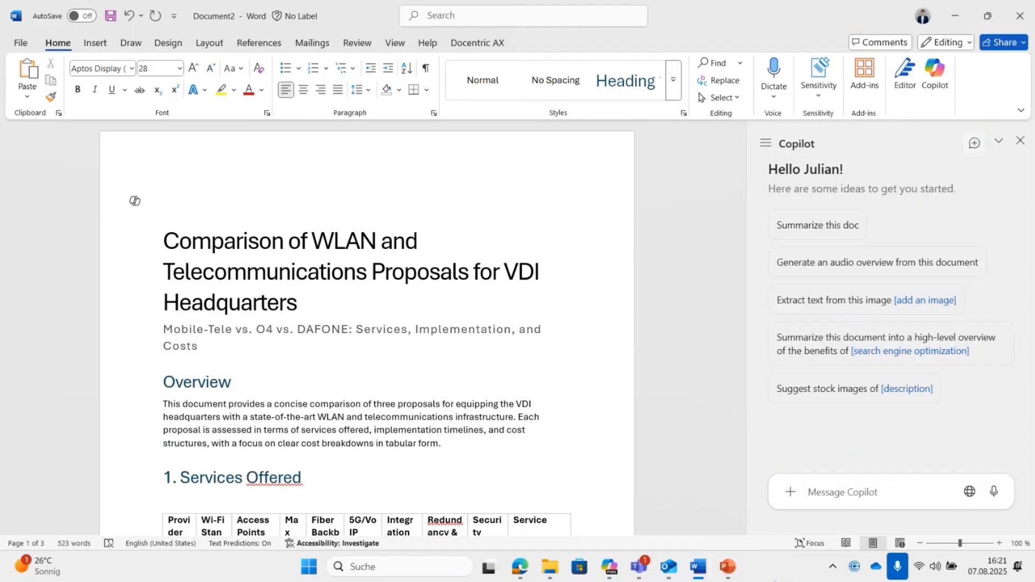
Ask Copilot to create an image depicting the proposals in comparison from Mobile-Tele (pink), O4 (blue) and DAFONE (red)
click(861, 486)
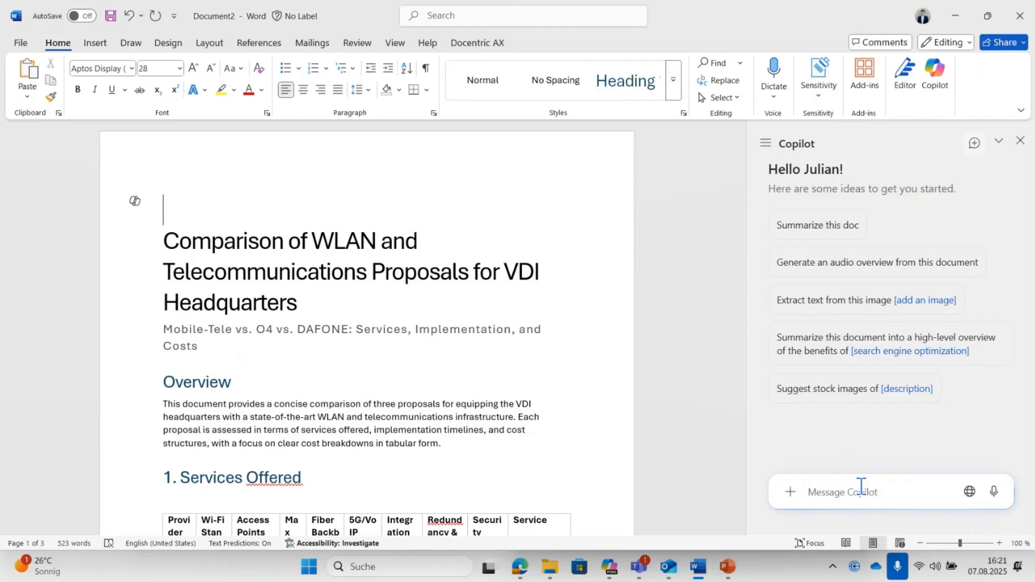
text(ct)
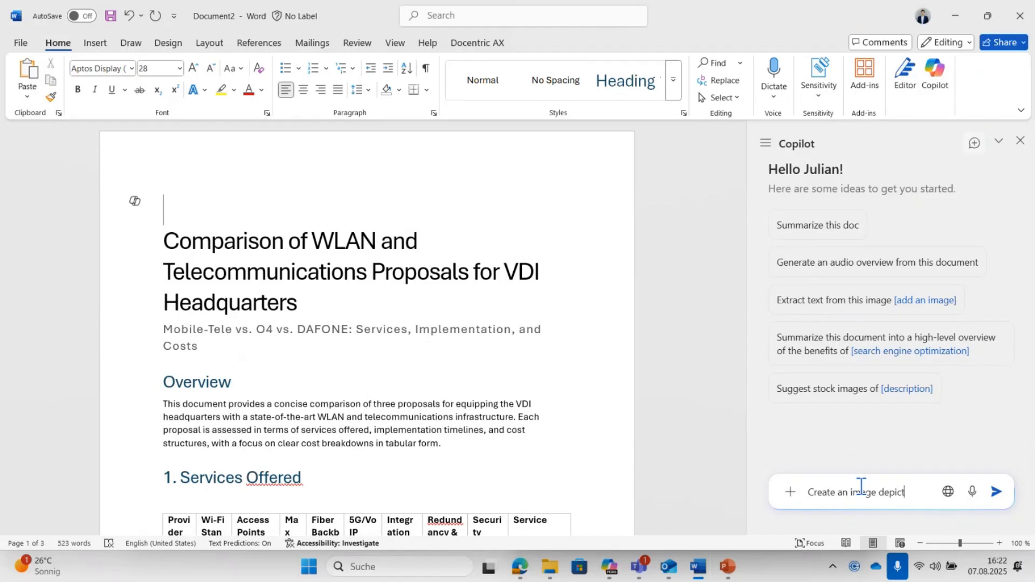
text(reate an image depicting the proposals in )
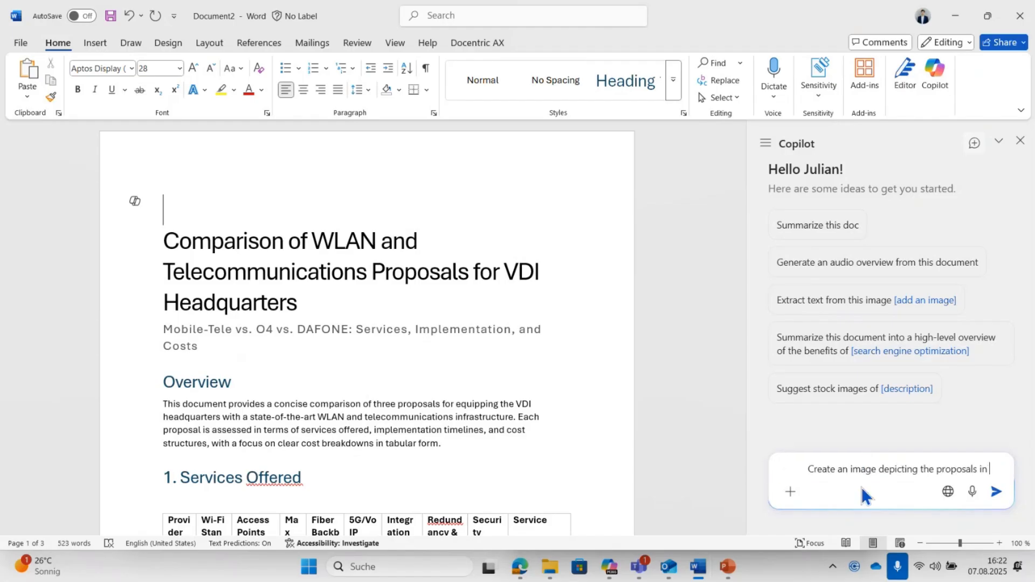
text(comparison)
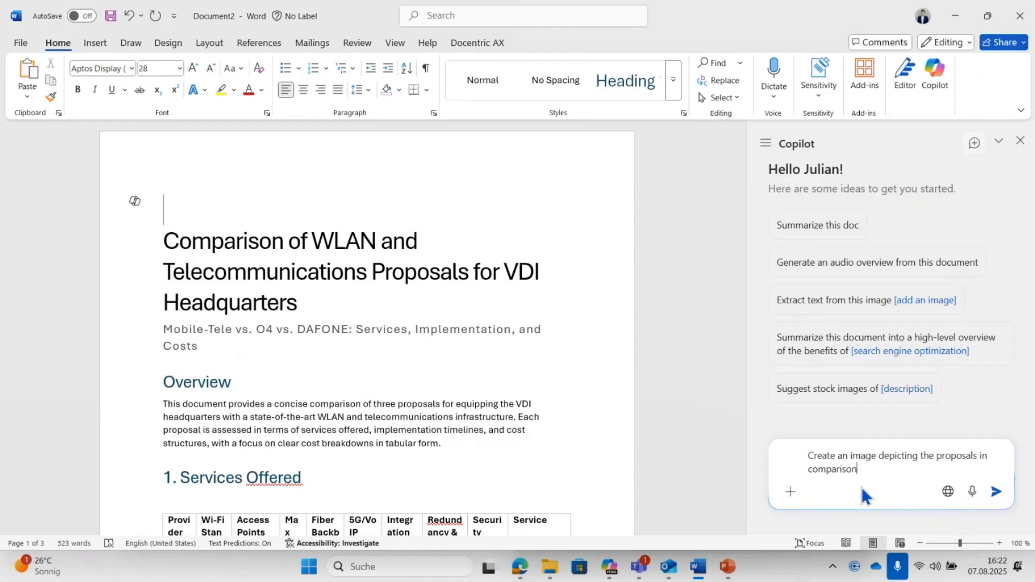
text( from Mobile-Tele (pink), O)
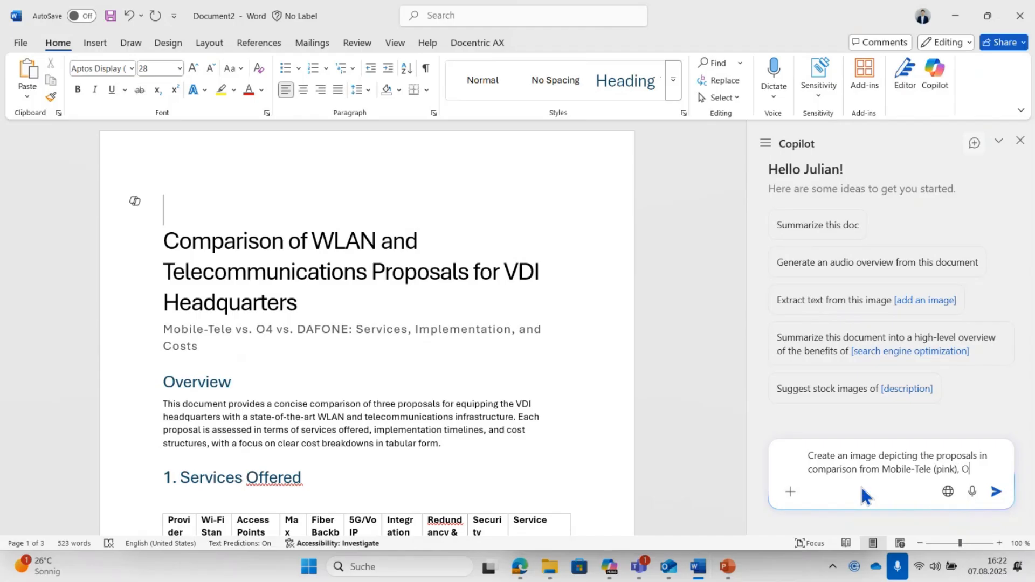
text(4 (blue) and DAFONE (red) +)
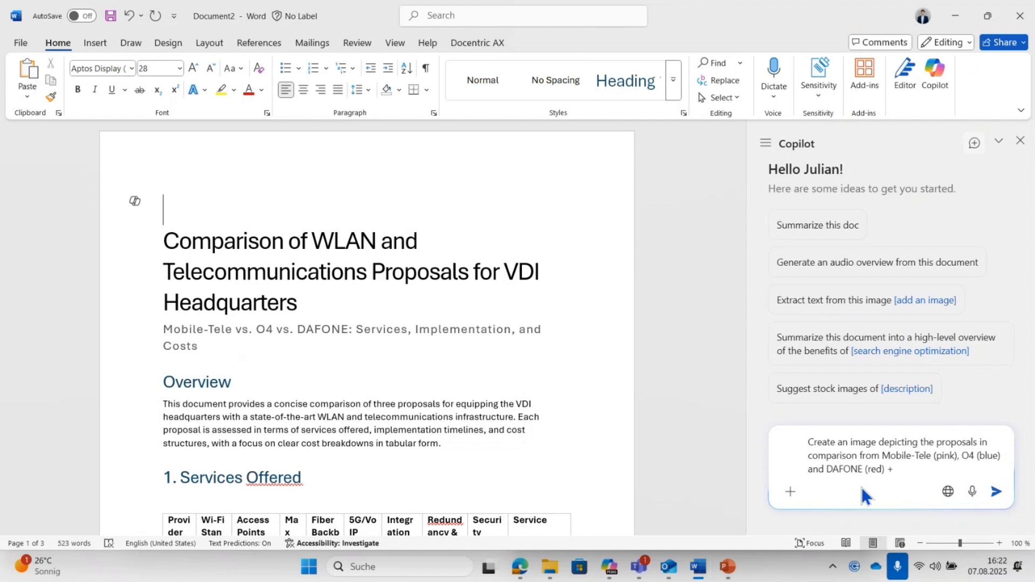
key(Return)
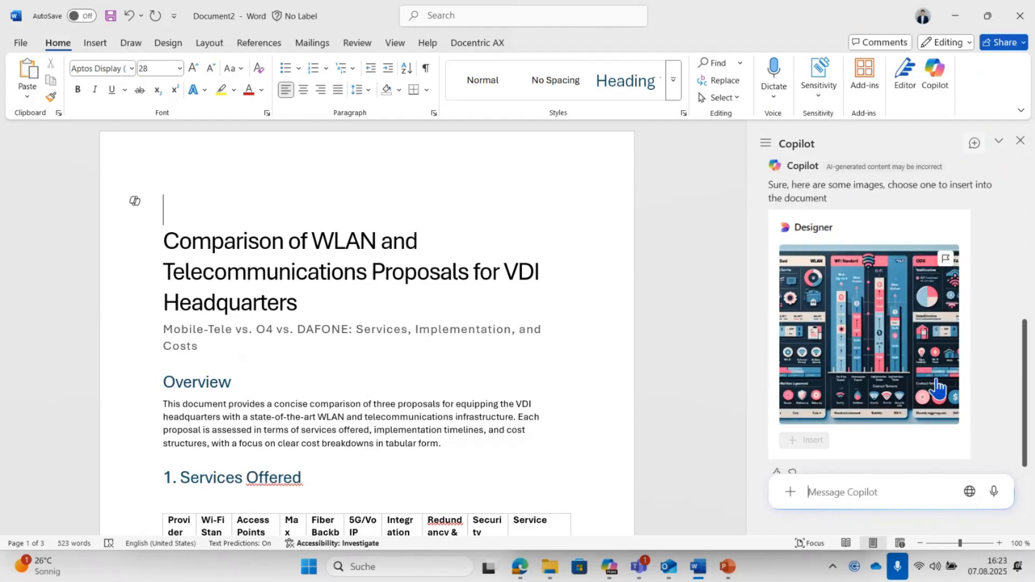
Choose the generated comparison image and insert it on the empty line above the document title
click(857, 378)
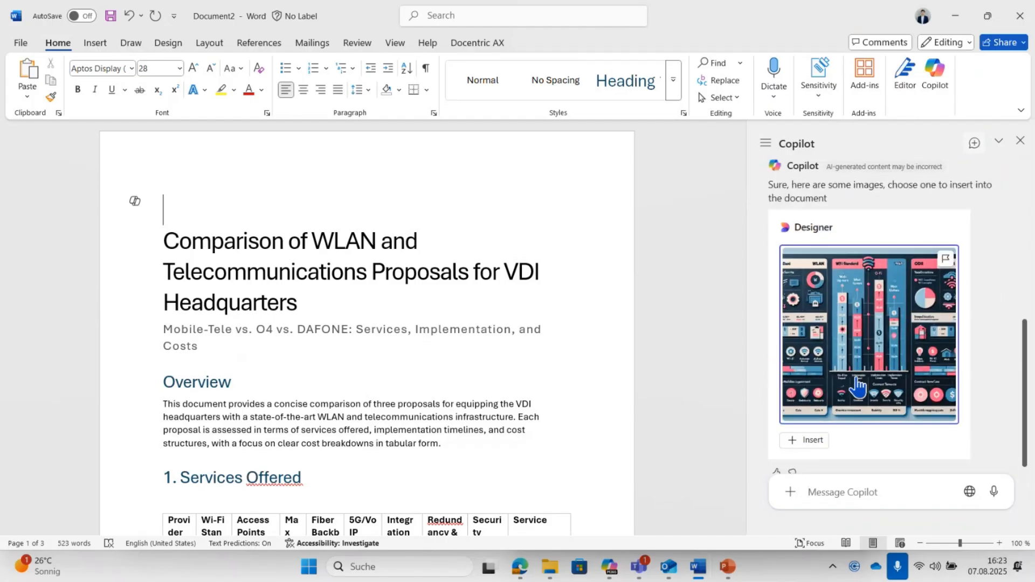
click(808, 442)
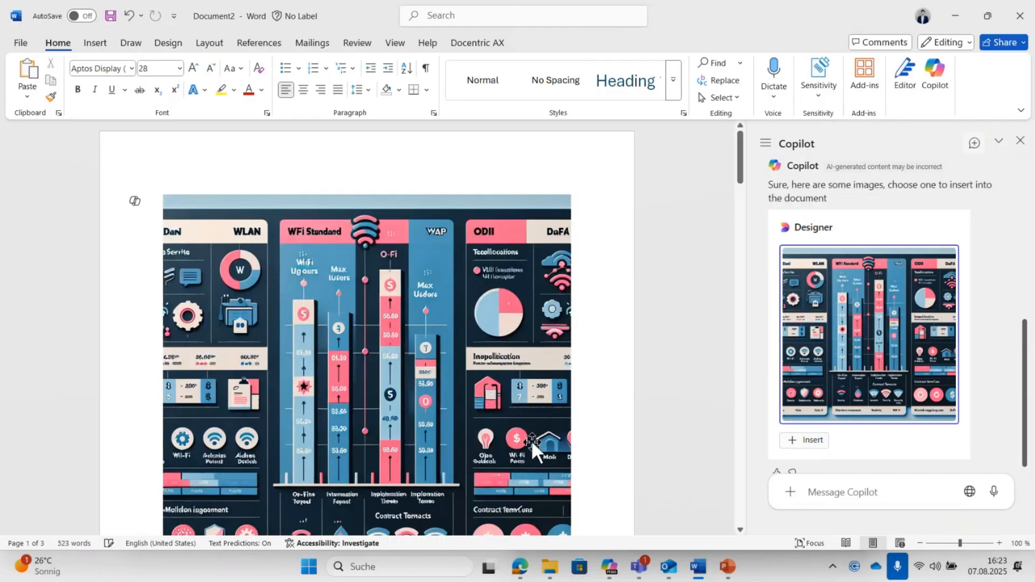
Examine the inserted comparison image and how it sits above the title and Overview section
scroll(235, 251, down, 2)
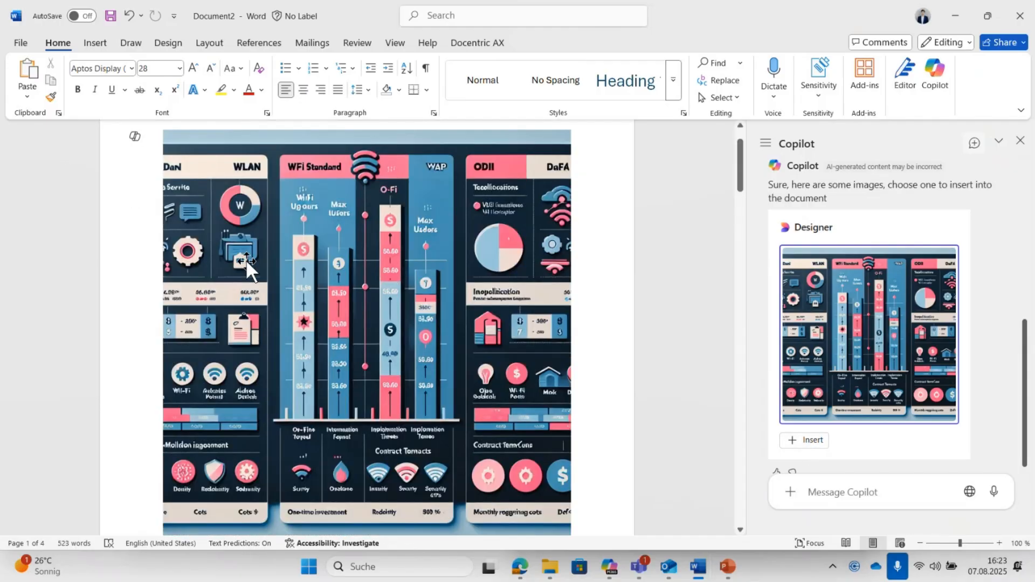
scroll(247, 261, down, 2)
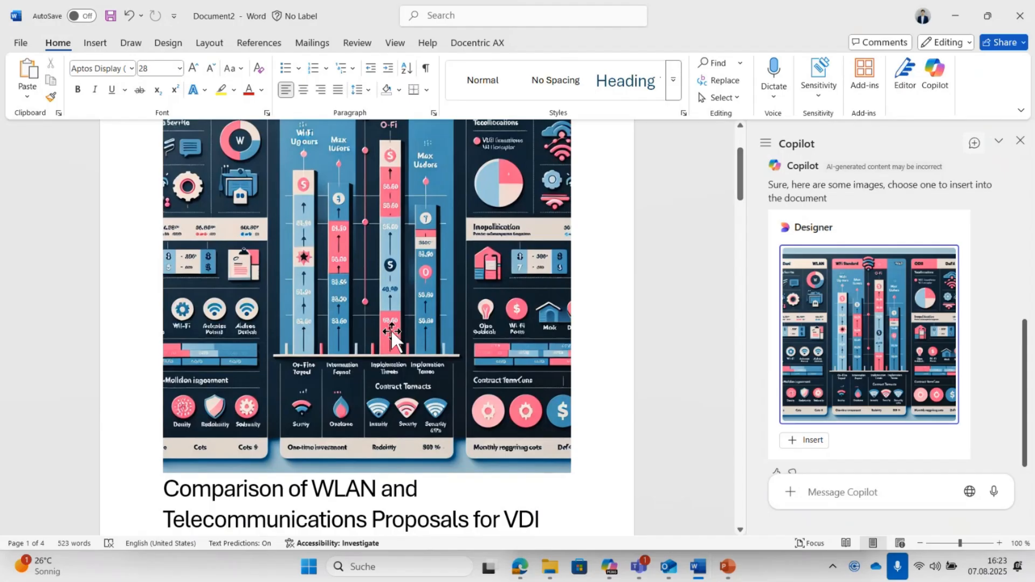
scroll(391, 328, up, 2)
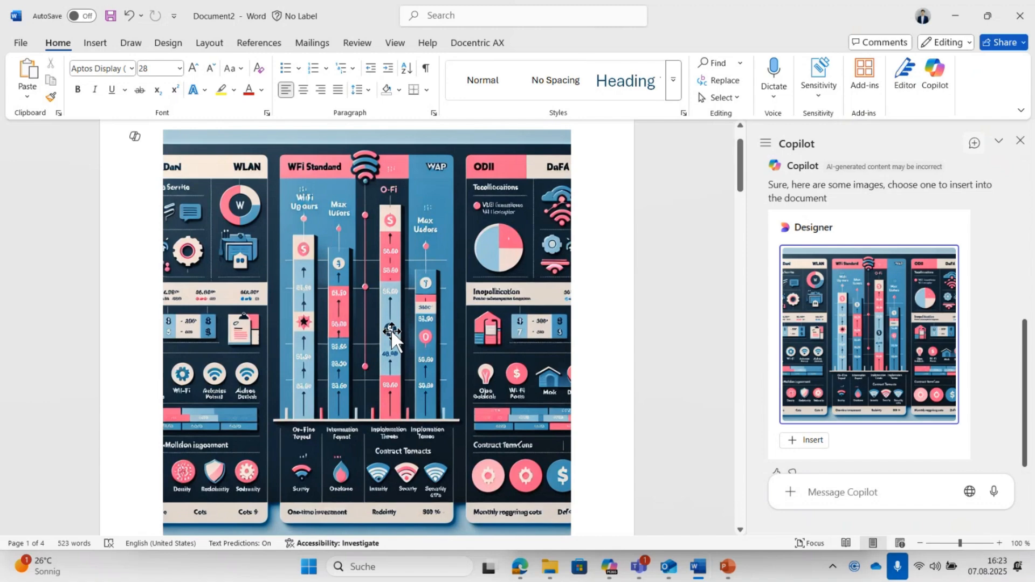
scroll(390, 329, up, 1)
scroll(390, 328, down, 4)
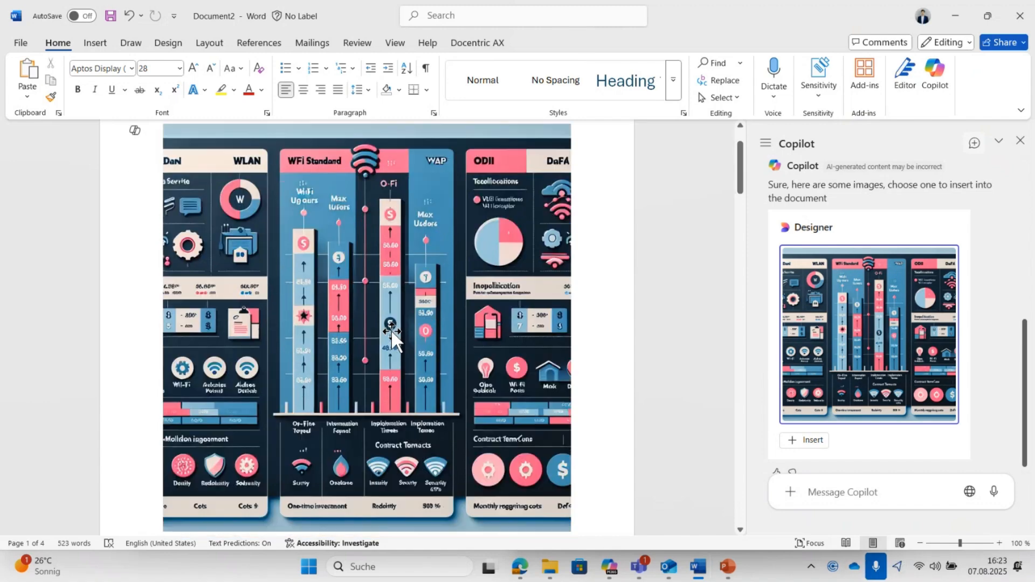
scroll(390, 329, up, 3)
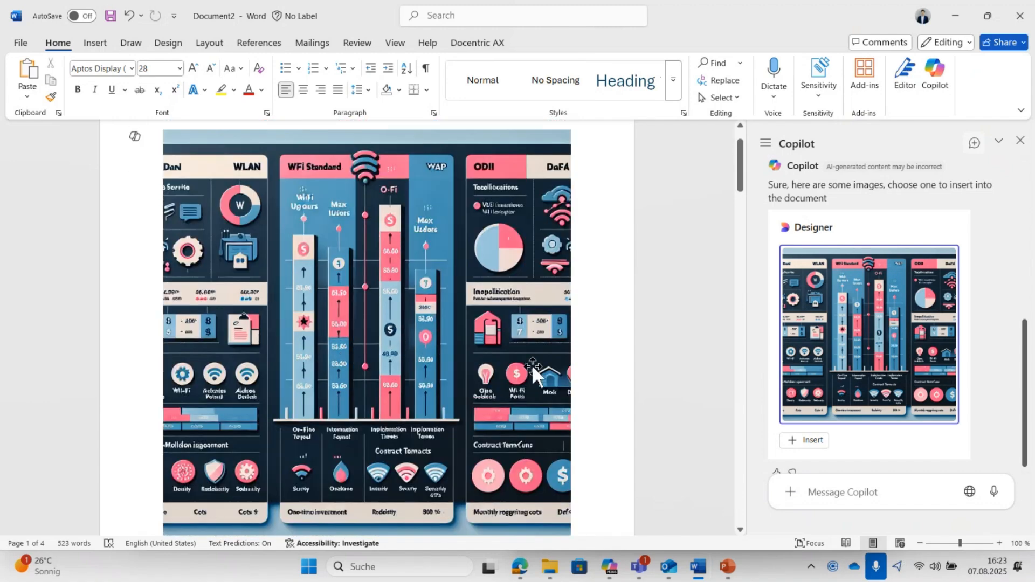
scroll(969, 402, down, 1)
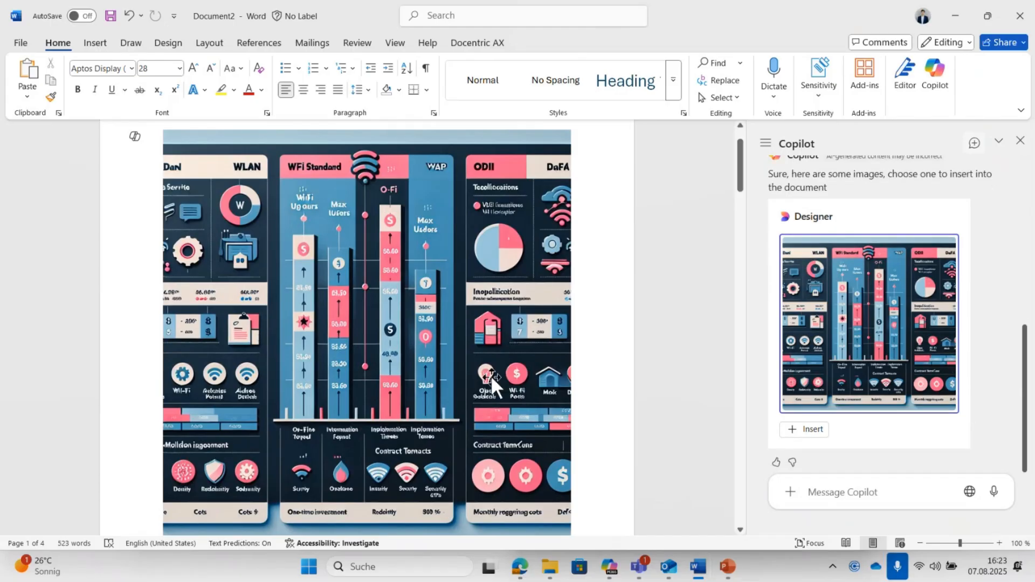
scroll(490, 374, down, 7)
scroll(519, 371, down, 5)
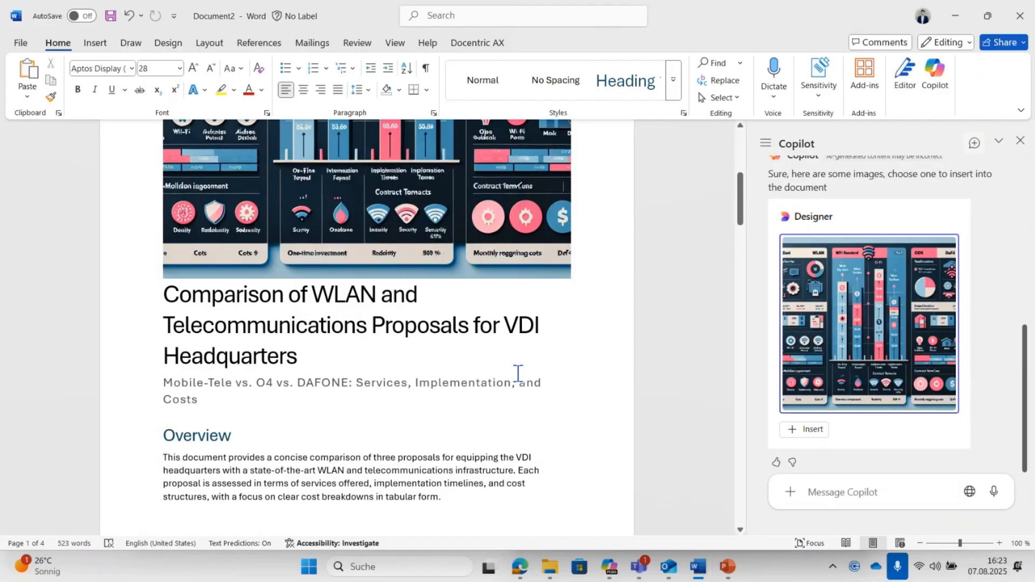